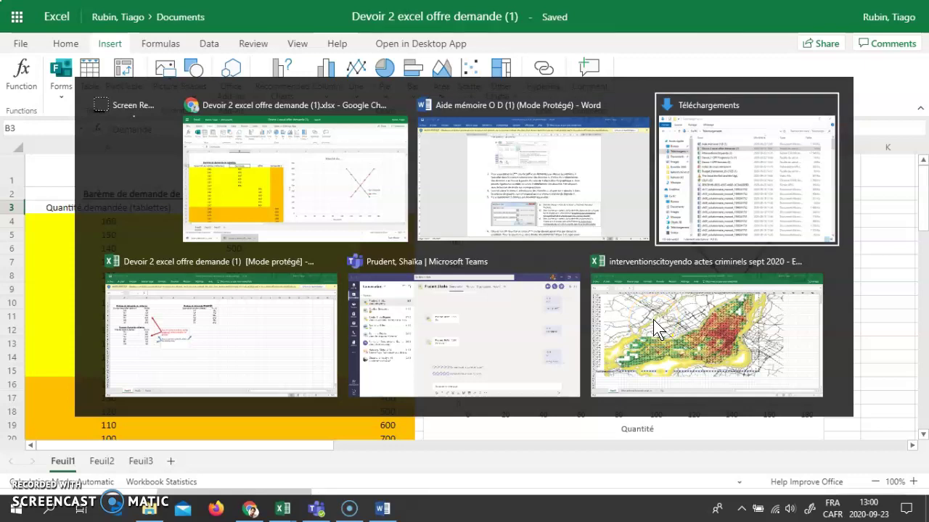
Step: Bring the browser forward and switch to the Moodle 'Devoir 1' quiz tab at question 10
{"action": "left_click", "coordinate": [368, 190]}
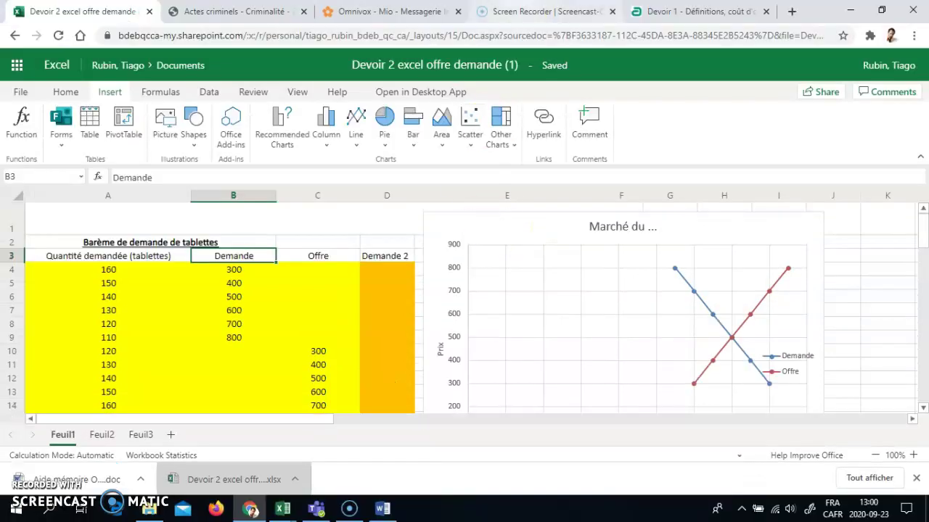
{"action": "left_click", "coordinate": [711, 11]}
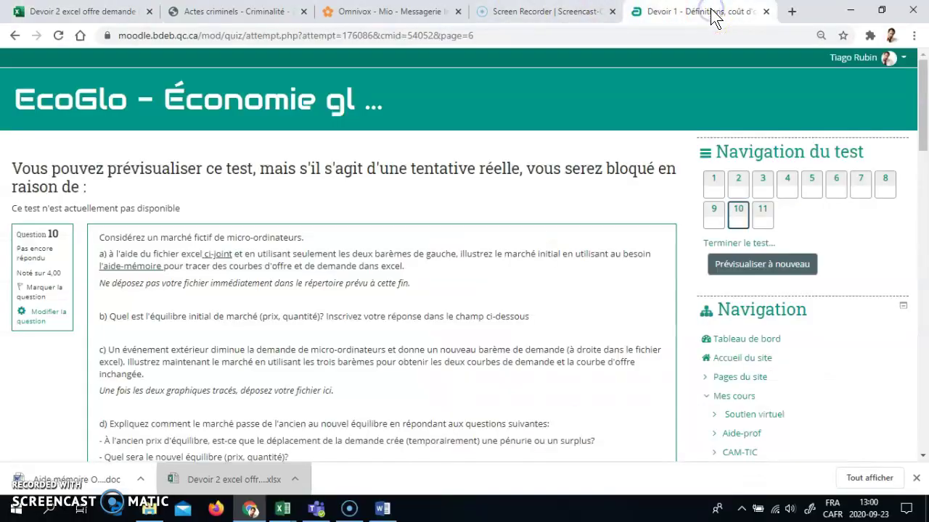
Step: Scroll the quiz, open the downloads folder in File Explorer, and return to the Devoir 2 workbook tab
{"action": "scroll", "coordinate": [508, 287], "scroll_direction": "down", "scroll_amount": 1}
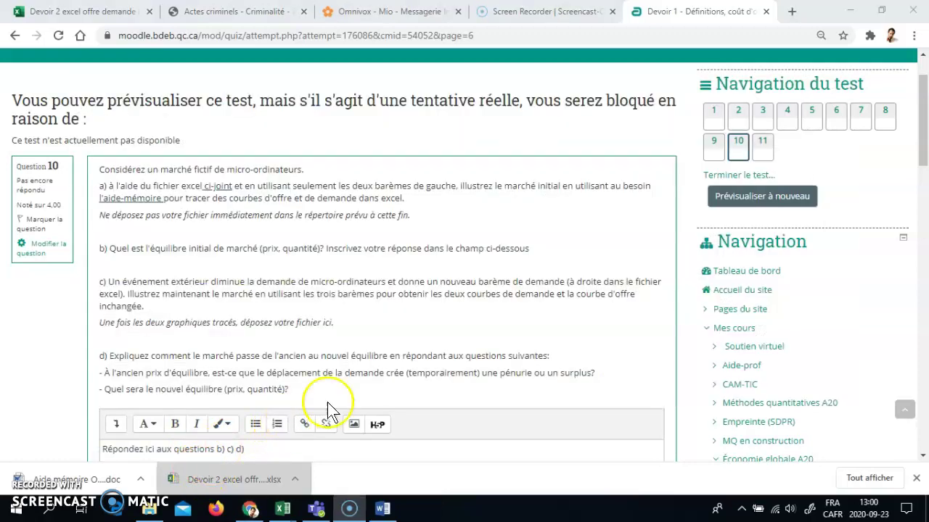
{"action": "left_click", "coordinate": [149, 508]}
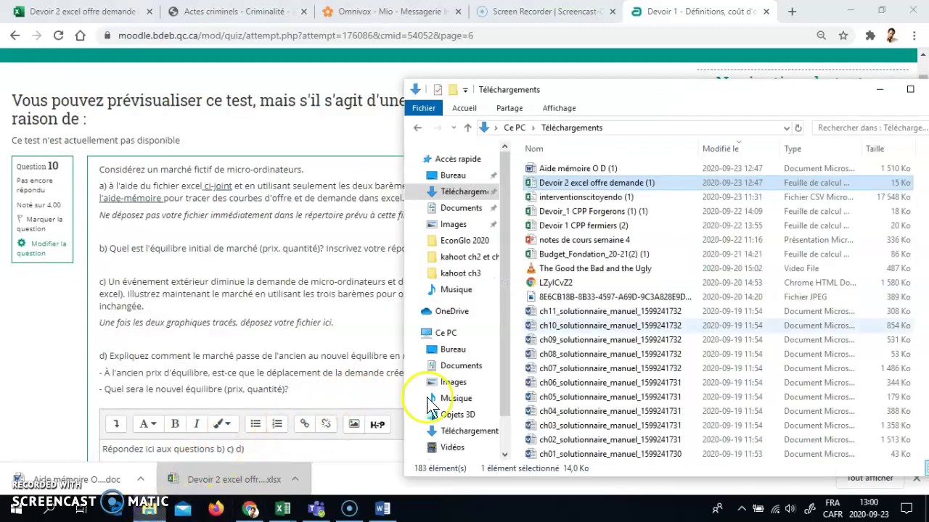
{"action": "left_click", "coordinate": [139, 16]}
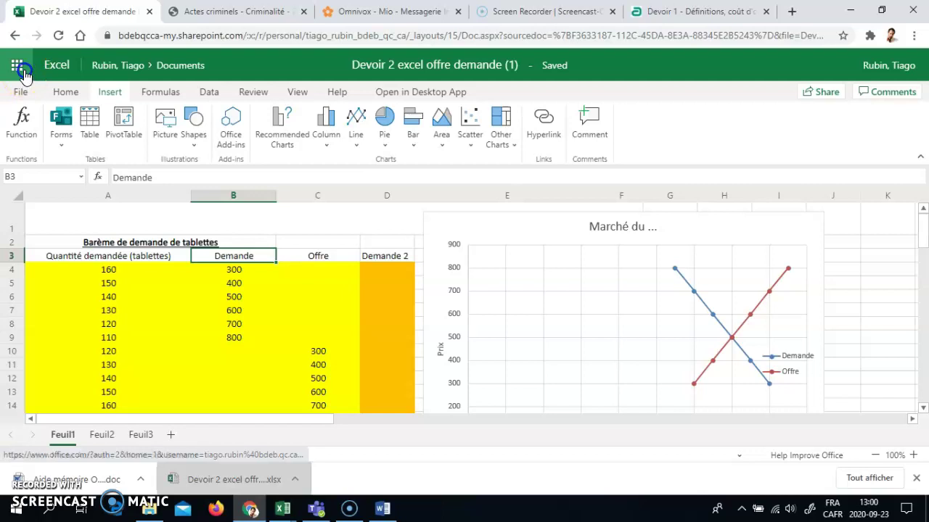
Step: Open the Excel start page in a new tab, then return to Devoir 2 and collapse the ribbon
{"action": "left_click", "coordinate": [16, 66]}
{"action": "left_click", "coordinate": [153, 185]}
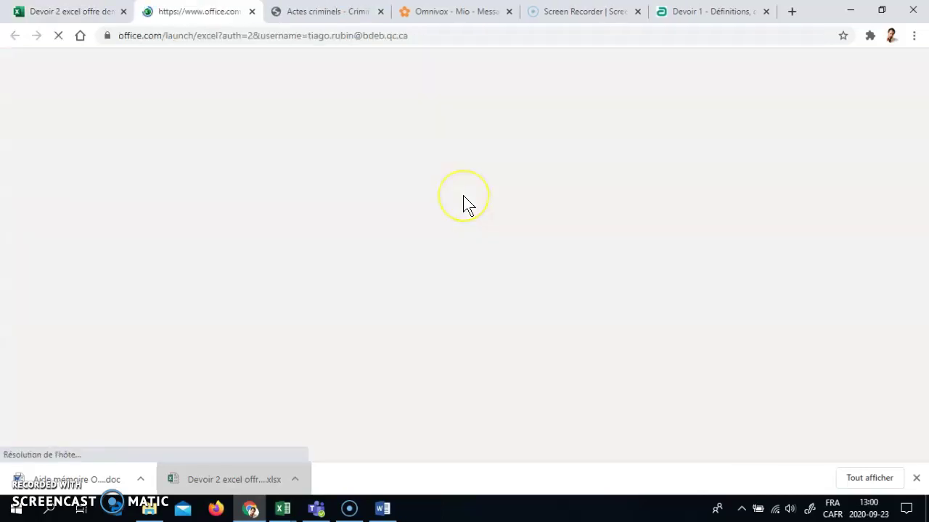
{"action": "left_click", "coordinate": [100, 13]}
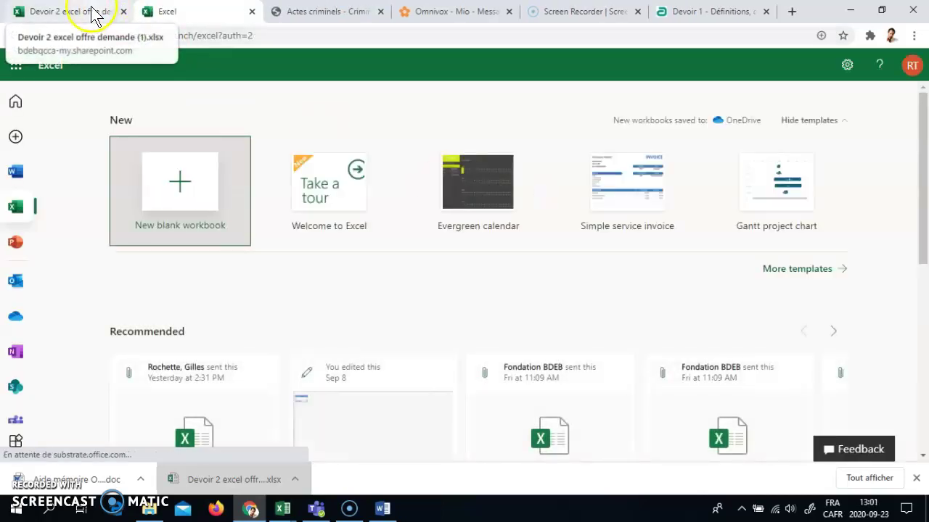
{"action": "scroll", "coordinate": [621, 320], "scroll_direction": "down", "scroll_amount": 2}
{"action": "scroll", "coordinate": [621, 320], "scroll_direction": "up", "scroll_amount": 2}
{"action": "left_click", "coordinate": [920, 157]}
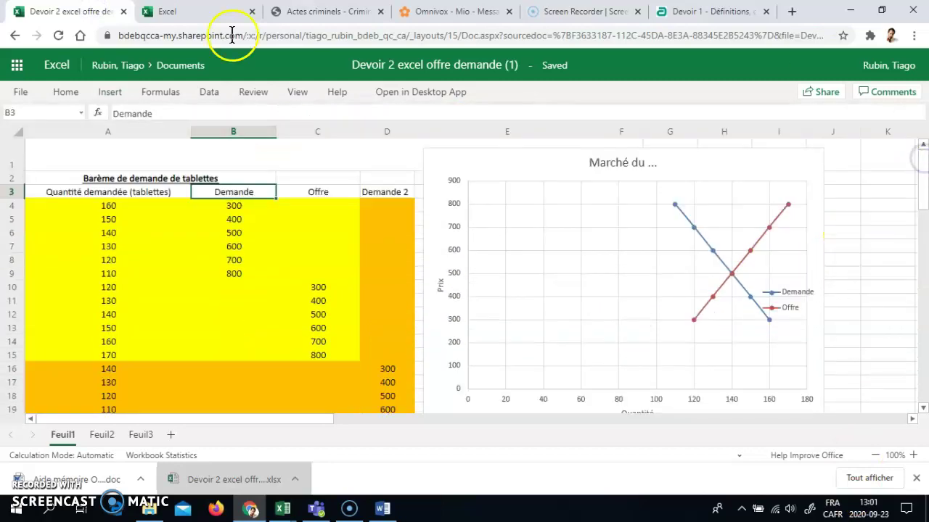
Step: Go full screen and highlight each schedule in turn: A4:B9, the supply rows, and A16:D21
{"action": "key", "text": "F11"}
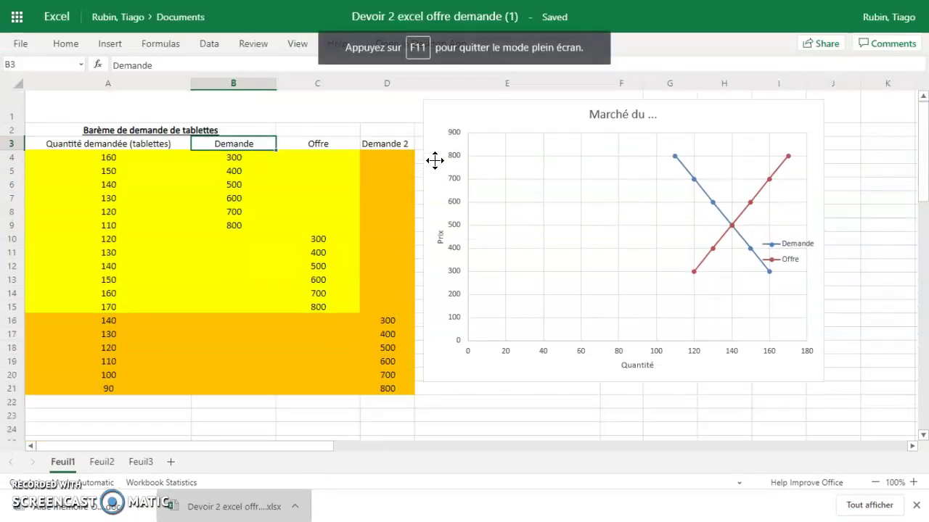
{"action": "left_click", "coordinate": [204, 135]}
{"action": "left_click", "coordinate": [293, 255]}
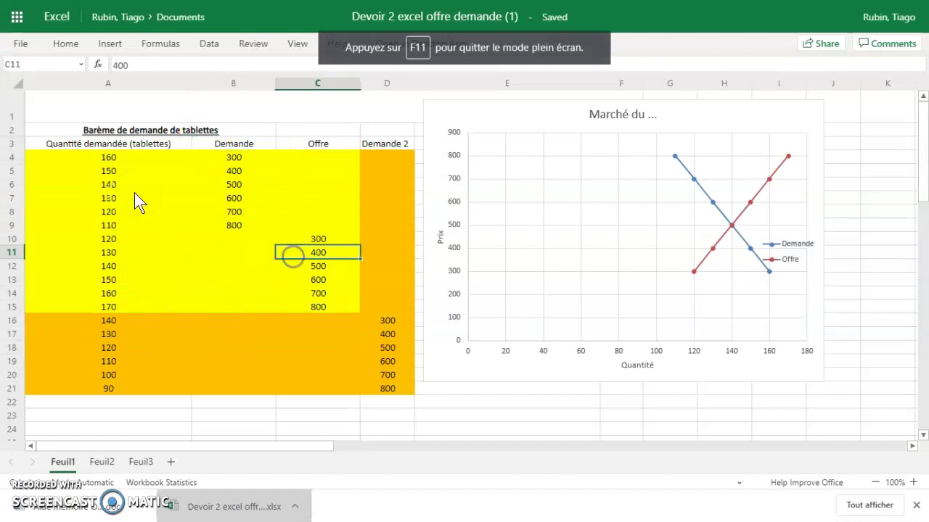
{"action": "left_click_drag", "start_coordinate": [84, 155], "coordinate": [220, 224]}
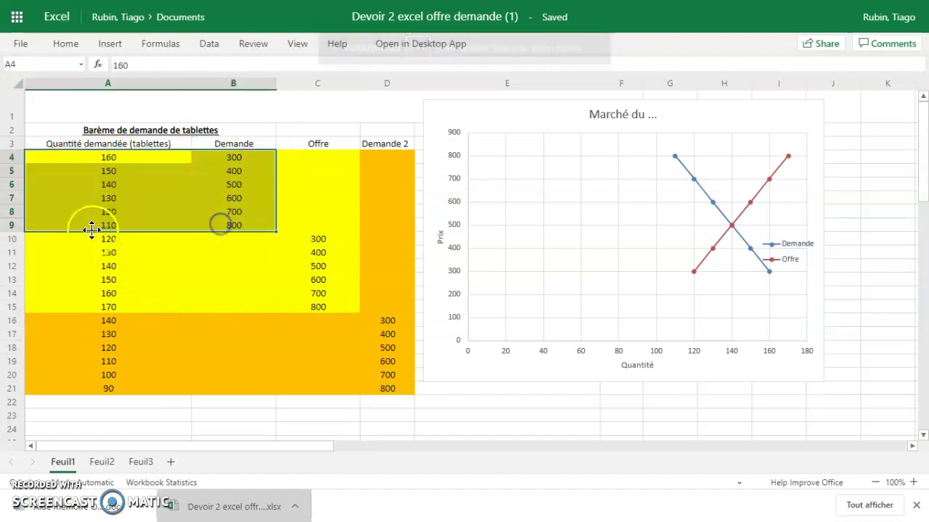
{"action": "left_click_drag", "start_coordinate": [136, 237], "coordinate": [315, 314]}
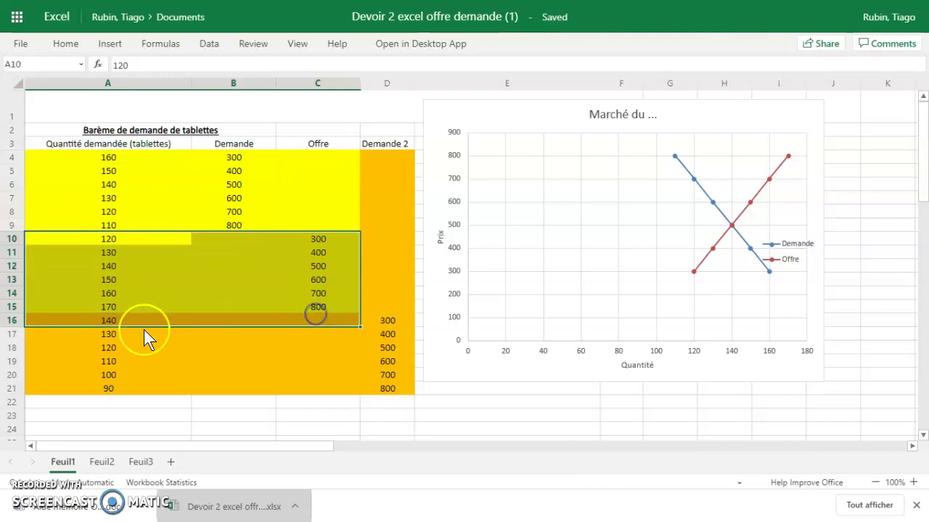
{"action": "left_click", "coordinate": [87, 349]}
{"action": "left_click_drag", "start_coordinate": [70, 315], "coordinate": [375, 390]}
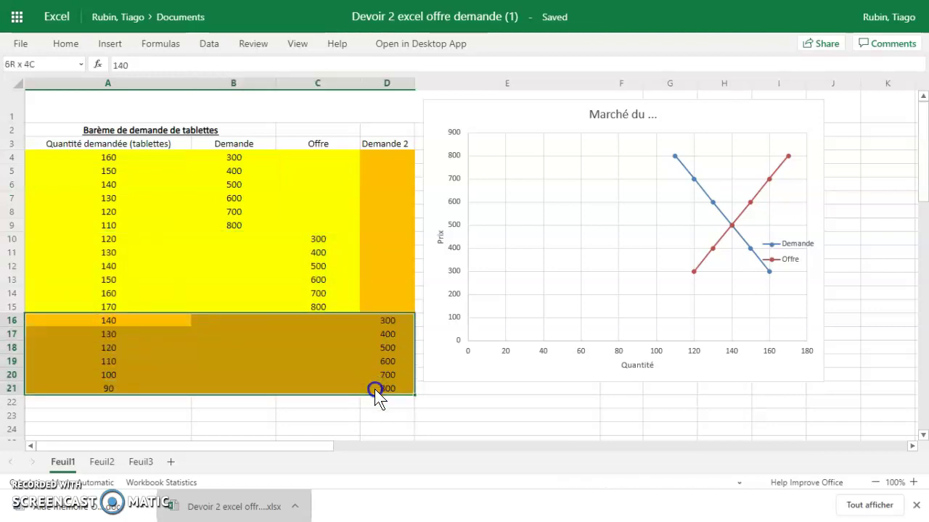
{"action": "left_click", "coordinate": [188, 196]}
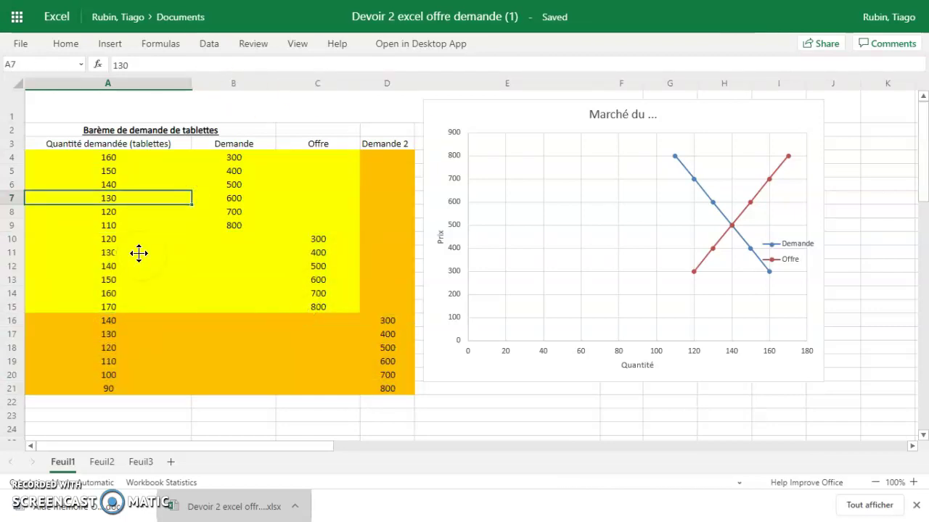
Step: Select the whole data block A4:D21
{"action": "left_click", "coordinate": [542, 173]}
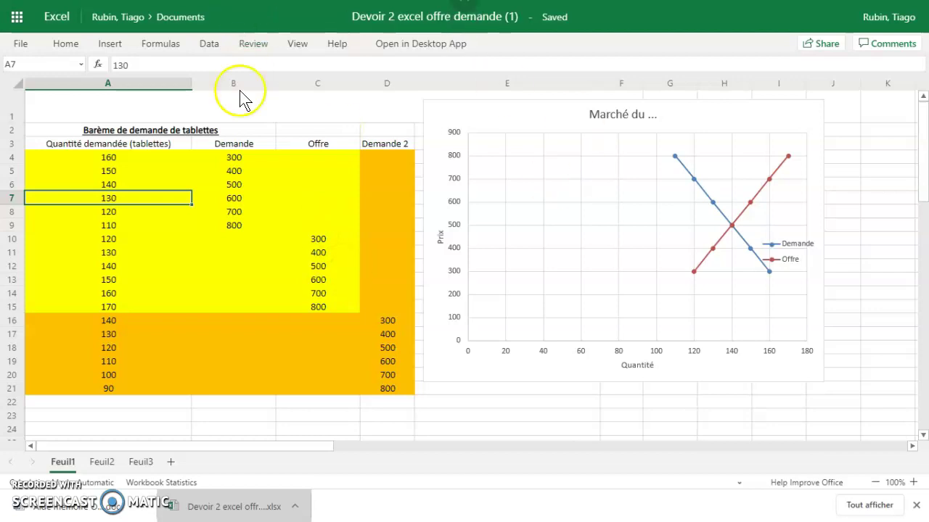
{"action": "left_click", "coordinate": [71, 162]}
{"action": "left_click_drag", "start_coordinate": [71, 161], "coordinate": [367, 385]}
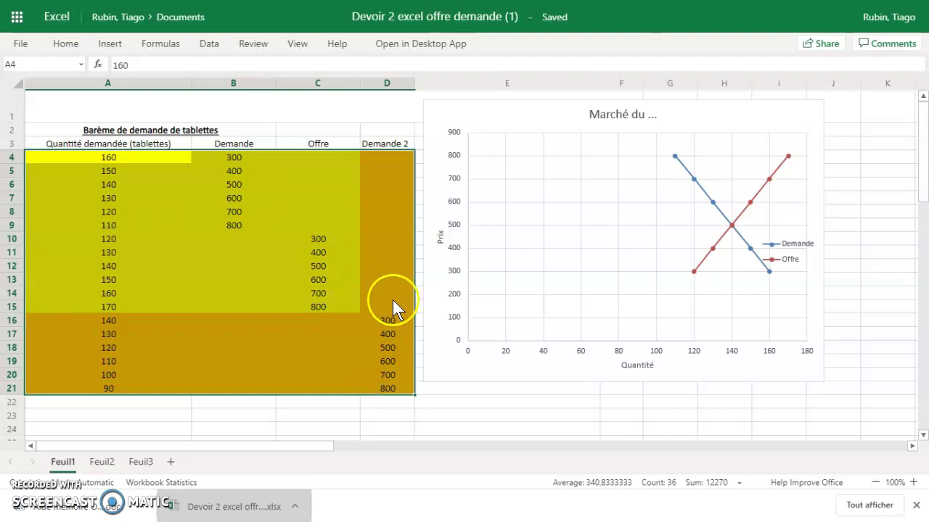
Step: Insert a scatter chart with straight lines and markers of the three series, then show the Excel start page
{"action": "left_click", "coordinate": [109, 44]}
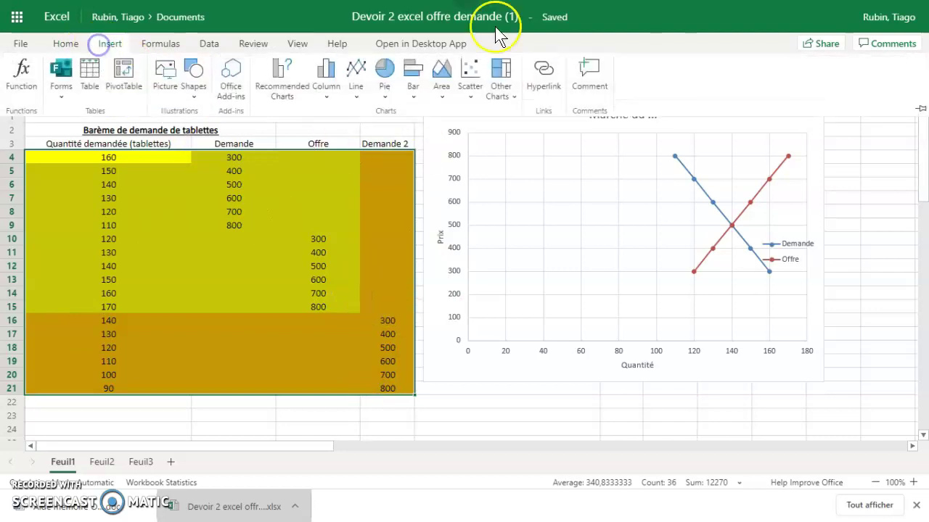
{"action": "left_click", "coordinate": [474, 101]}
{"action": "left_click", "coordinate": [526, 207]}
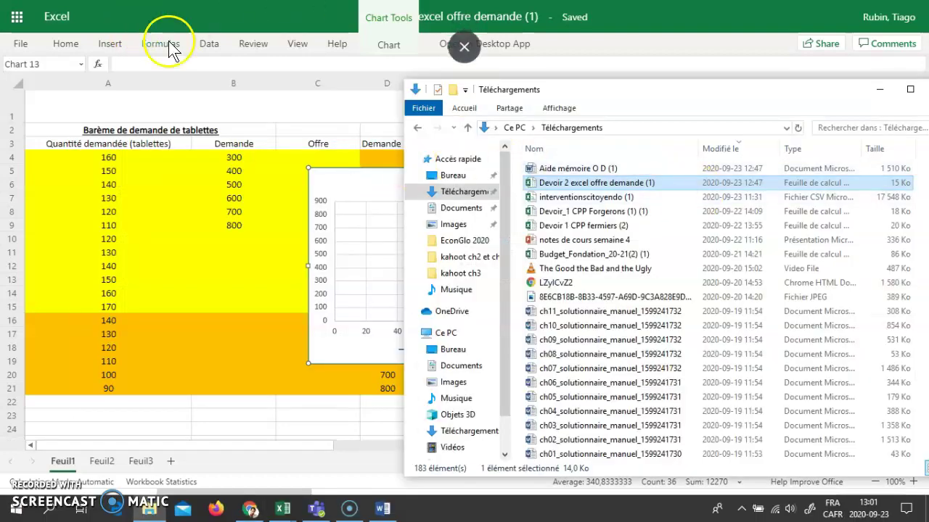
{"action": "left_click", "coordinate": [237, 21]}
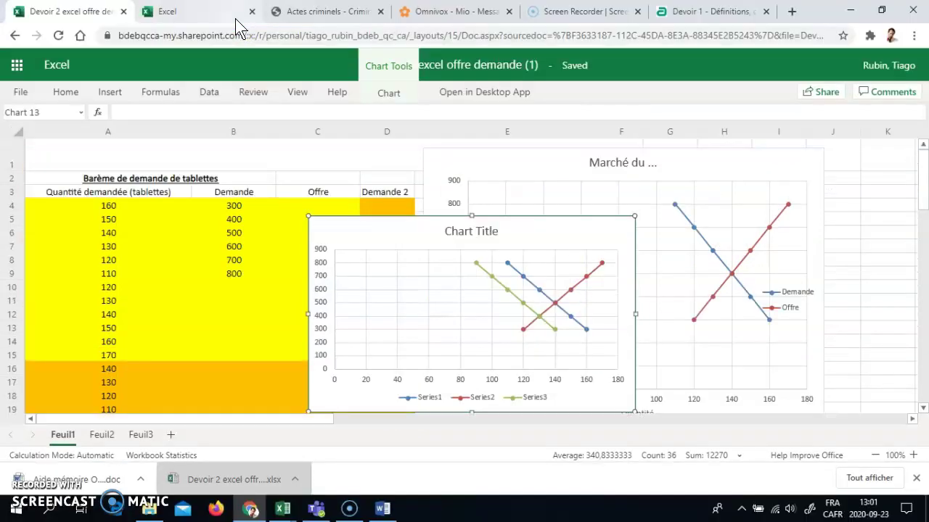
{"action": "left_click", "coordinate": [189, 11]}
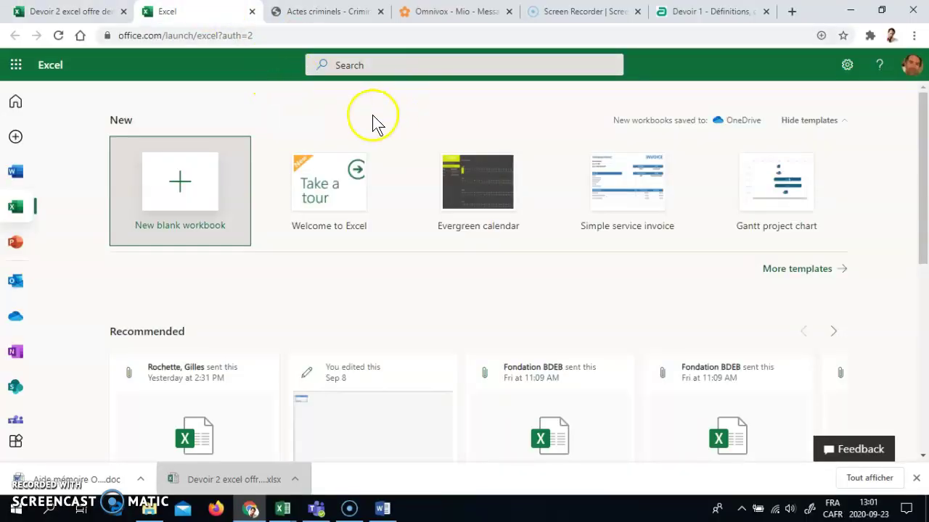
Step: Drag the Devoir 2 file from File Explorer onto the start page to open a fresh copy
{"action": "key", "text": "alt+Tab"}
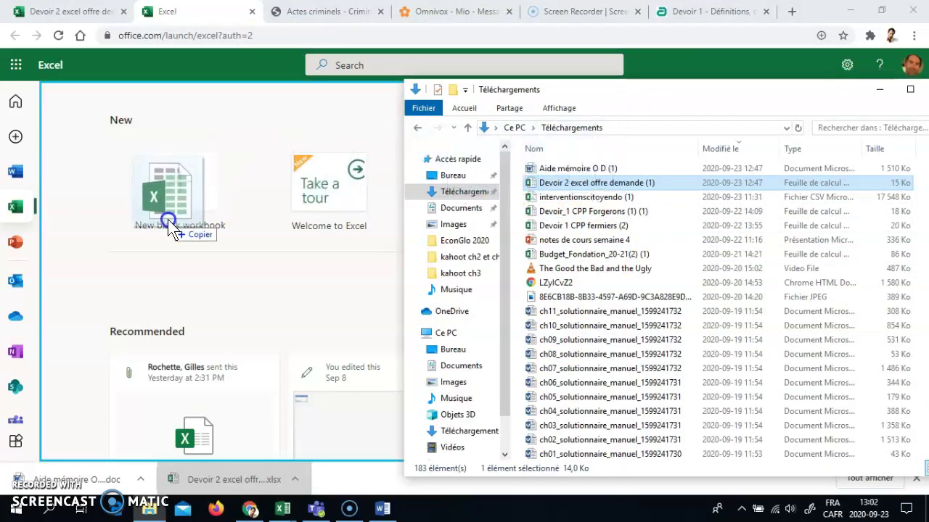
{"action": "left_click_drag", "start_coordinate": [594, 188], "coordinate": [167, 220]}
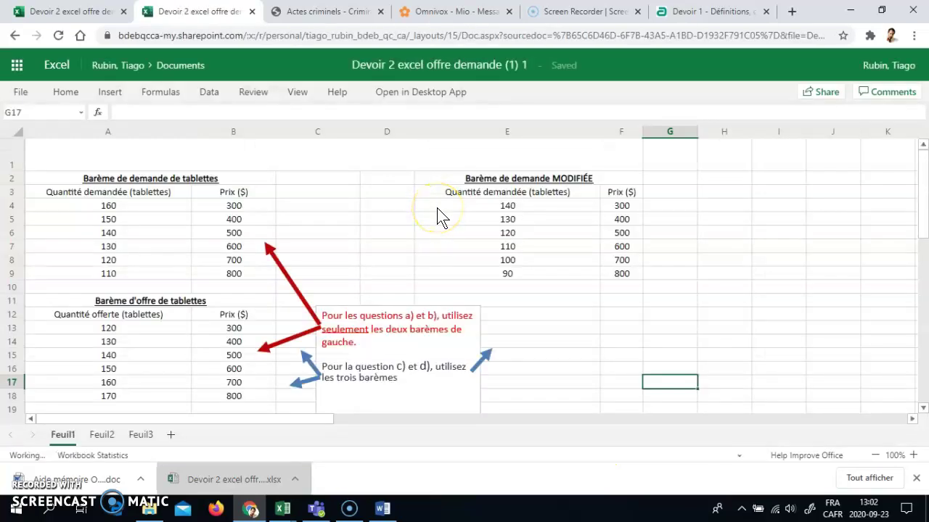
Step: Delete the instruction text box and the two red arrows
{"action": "left_click", "coordinate": [341, 345]}
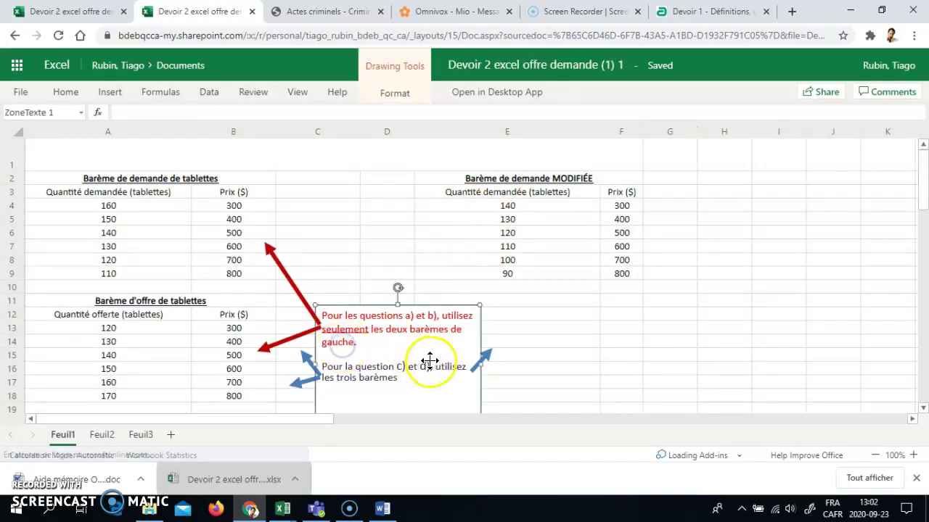
{"action": "key", "text": "Delete"}
{"action": "left_click", "coordinate": [292, 281]}
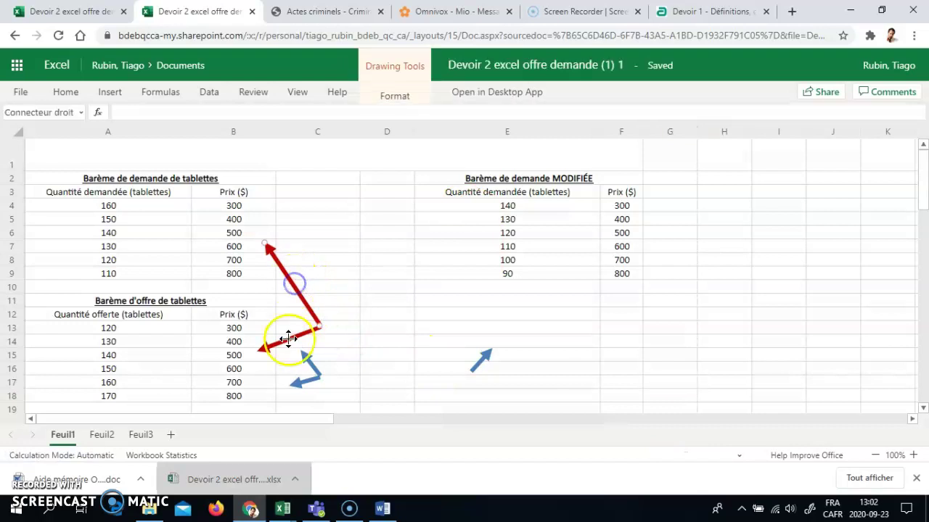
{"action": "key", "text": "Delete"}
{"action": "left_click", "coordinate": [294, 337]}
{"action": "key", "text": "Delete"}
Step: Delete the two blue arrows and select the first demand schedule A4:B9
{"action": "key", "text": "Delete"}
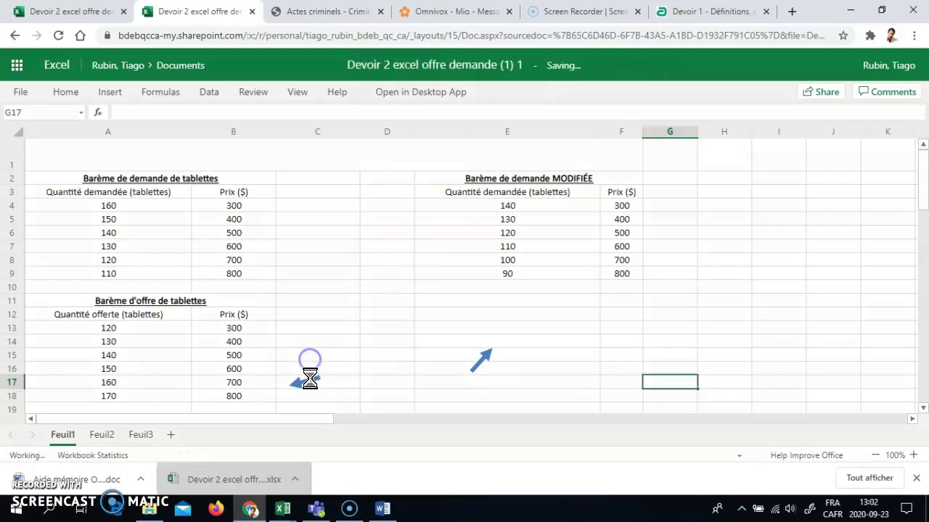
{"action": "left_click", "coordinate": [310, 377]}
{"action": "left_click", "coordinate": [307, 380]}
{"action": "key", "text": "Delete"}
{"action": "left_click", "coordinate": [477, 362]}
{"action": "key", "text": "Delete"}
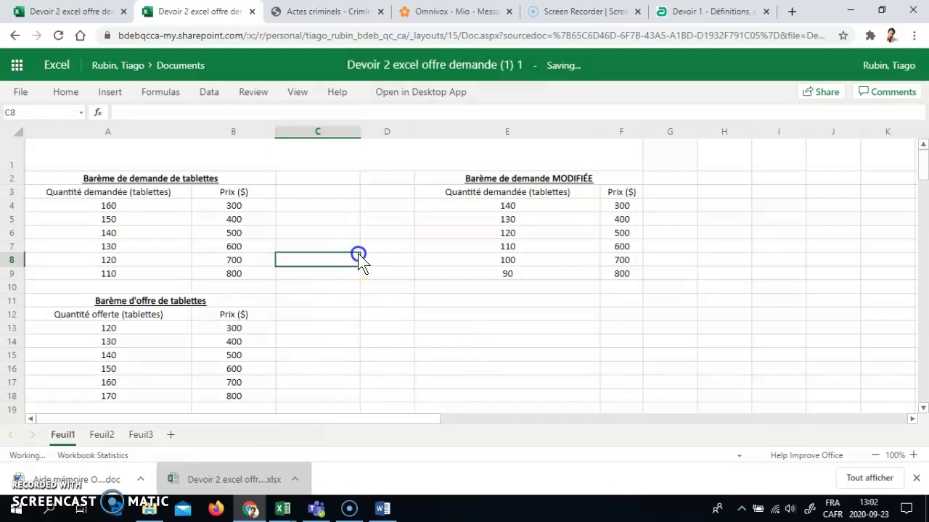
{"action": "left_click_drag", "start_coordinate": [116, 206], "coordinate": [241, 274]}
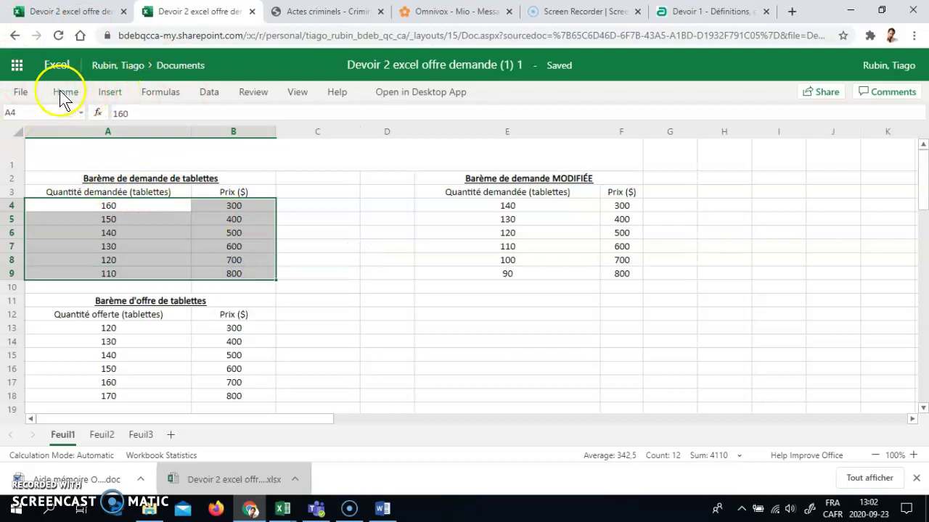
Step: Insert a scatter chart of the demand schedule A4:B9
{"action": "left_click", "coordinate": [109, 92]}
{"action": "left_click", "coordinate": [476, 143]}
{"action": "left_click", "coordinate": [519, 231]}
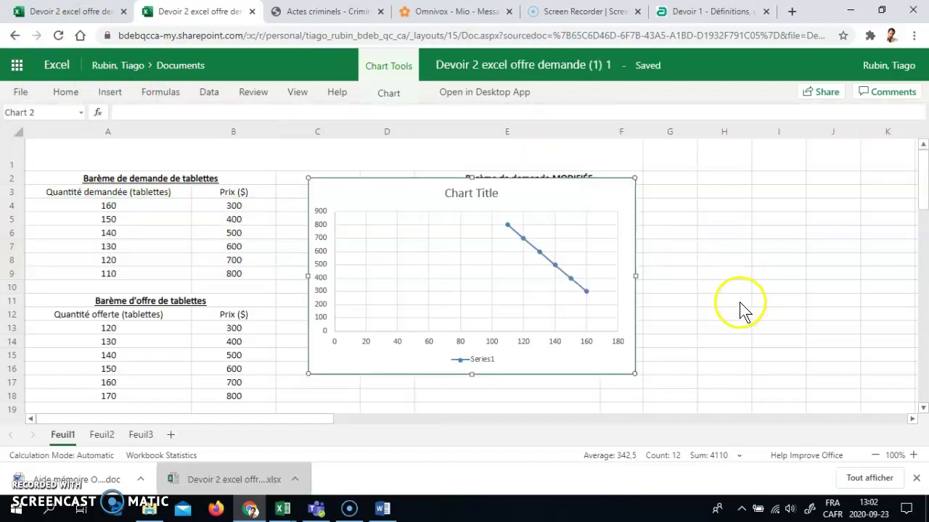
{"action": "left_click", "coordinate": [356, 188]}
Step: Change the chart's data to the supply table A13:B18 and select the chart
{"action": "left_click", "coordinate": [389, 93]}
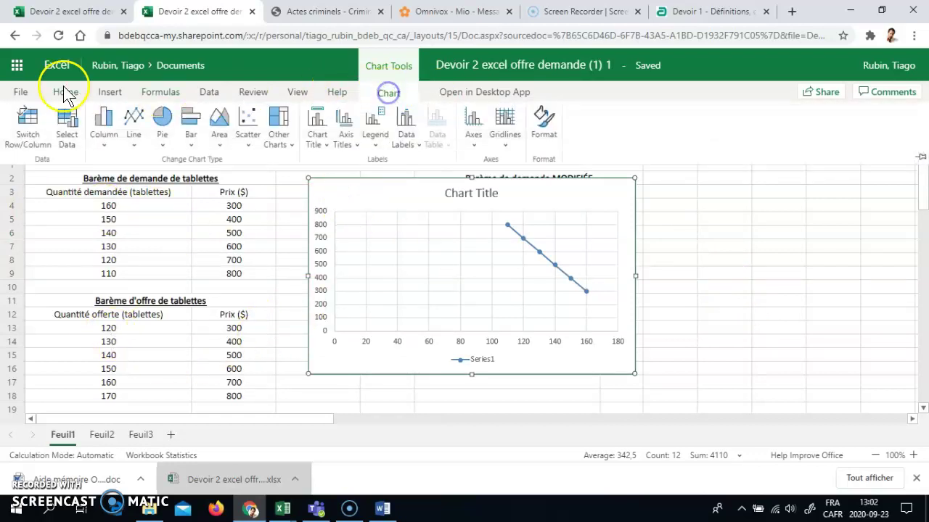
{"action": "left_click", "coordinate": [72, 128]}
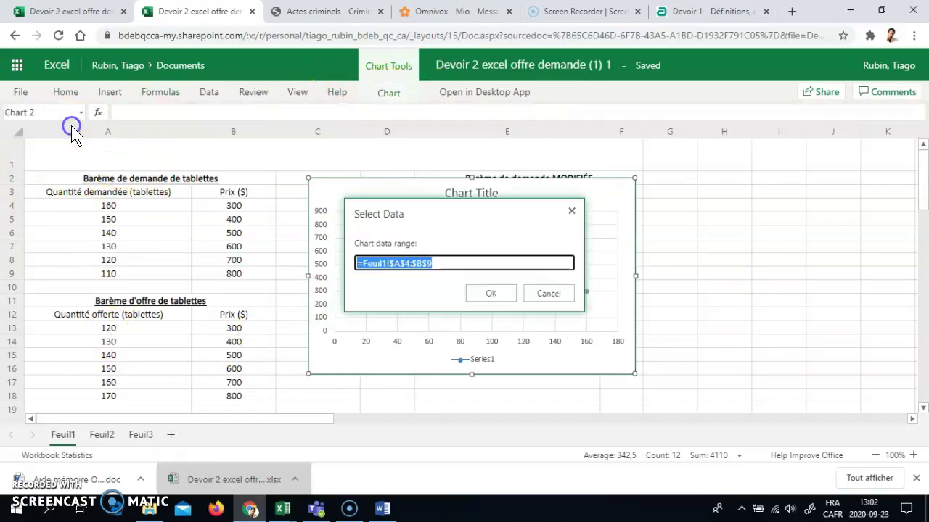
{"action": "left_click_drag", "start_coordinate": [169, 329], "coordinate": [220, 395]}
{"action": "left_click", "coordinate": [482, 293]}
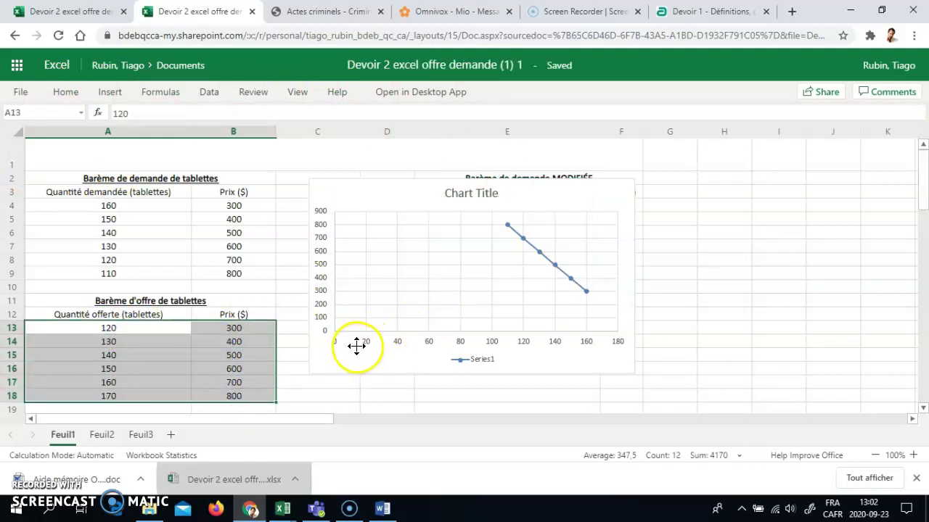
{"action": "left_click", "coordinate": [370, 196]}
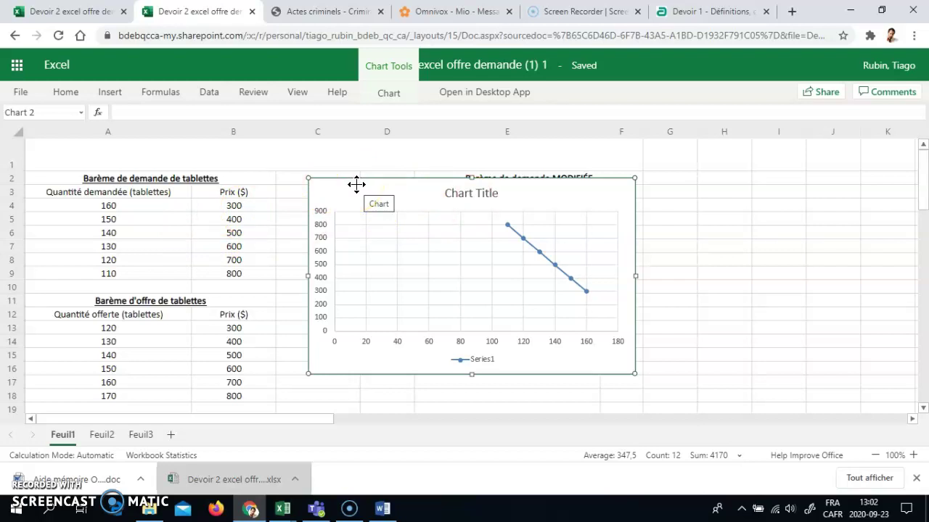
Step: Delete the chart and move the supply prices B13:B18 into column C
{"action": "key", "text": "Delete"}
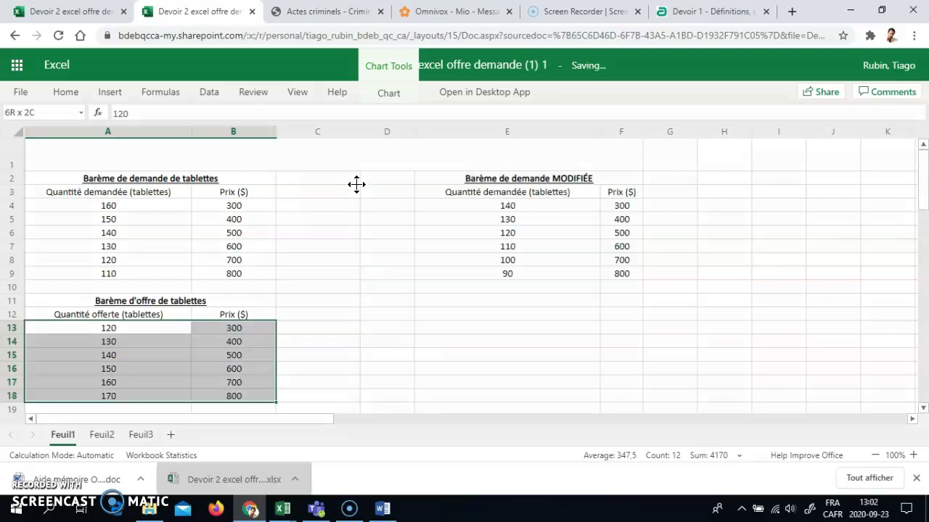
{"action": "left_click", "coordinate": [429, 286]}
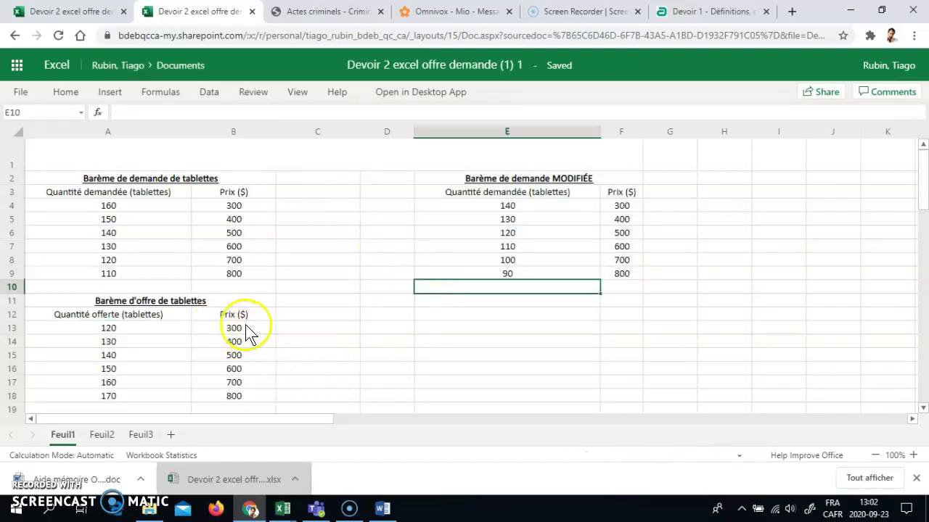
{"action": "left_click_drag", "start_coordinate": [243, 330], "coordinate": [251, 397]}
{"action": "left_click_drag", "start_coordinate": [275, 328], "coordinate": [309, 331]}
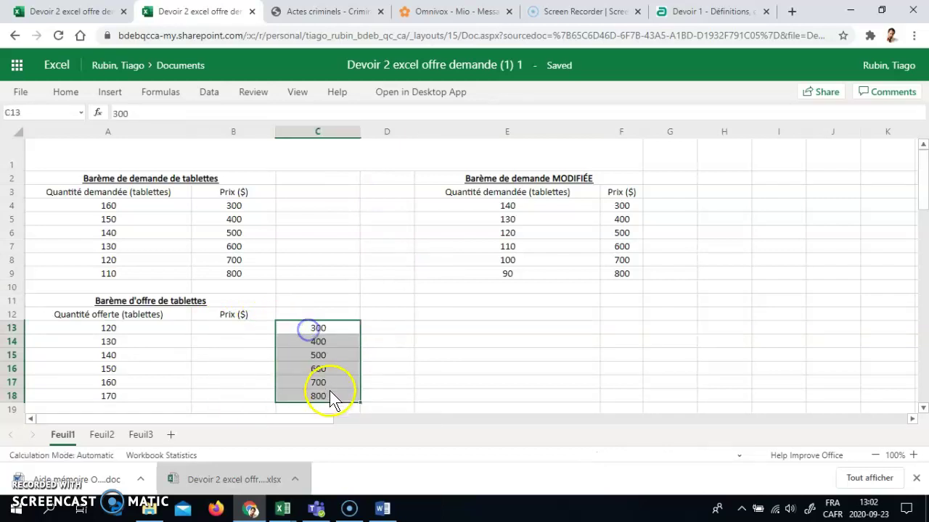
Step: Cut the modified demand table's values and paste them at A20
{"action": "scroll", "coordinate": [446, 240], "scroll_direction": "down", "scroll_amount": 2}
{"action": "scroll", "coordinate": [446, 240], "scroll_direction": "down", "scroll_amount": 1}
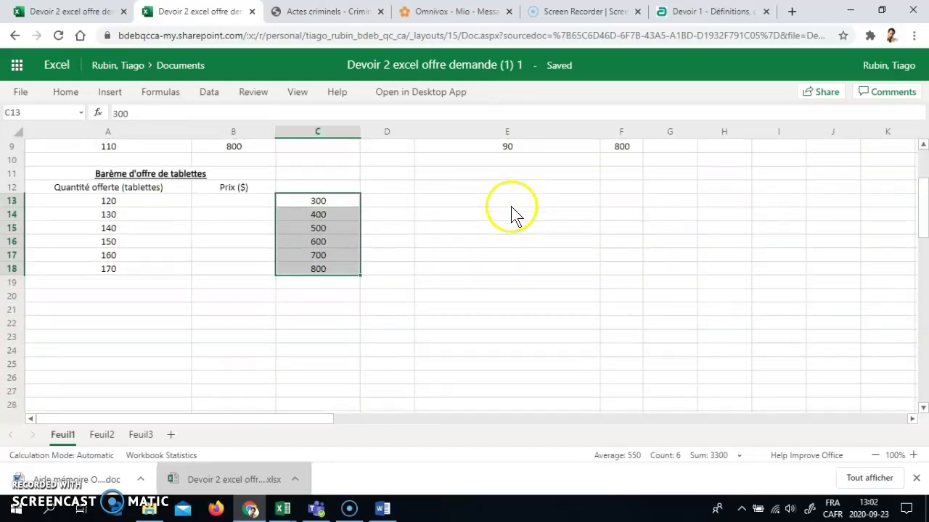
{"action": "scroll", "coordinate": [511, 210], "scroll_direction": "up", "scroll_amount": 2}
{"action": "scroll", "coordinate": [486, 167], "scroll_direction": "up", "scroll_amount": 1}
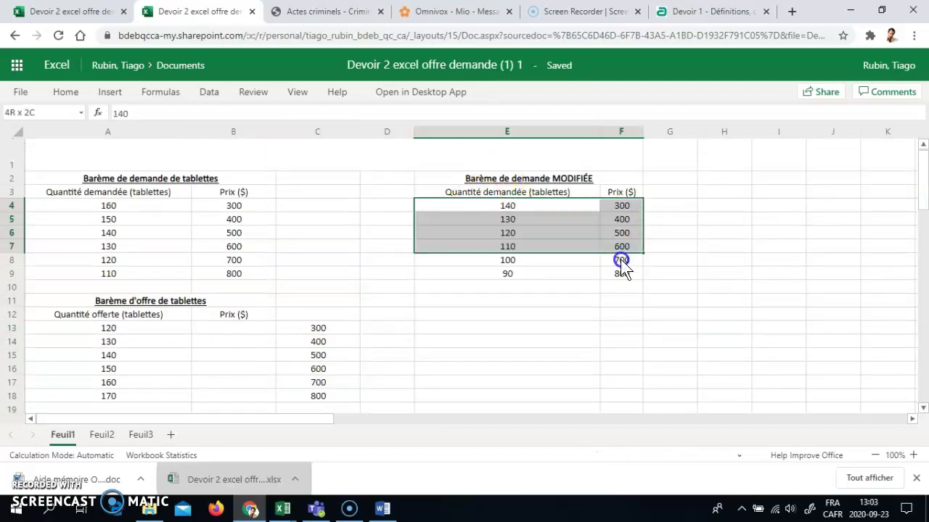
{"action": "left_click_drag", "start_coordinate": [477, 210], "coordinate": [619, 270]}
{"action": "key", "text": "ctrl+x"}
{"action": "scroll", "coordinate": [187, 317], "scroll_direction": "down", "scroll_amount": 1}
{"action": "scroll", "coordinate": [187, 317], "scroll_direction": "down", "scroll_amount": 3}
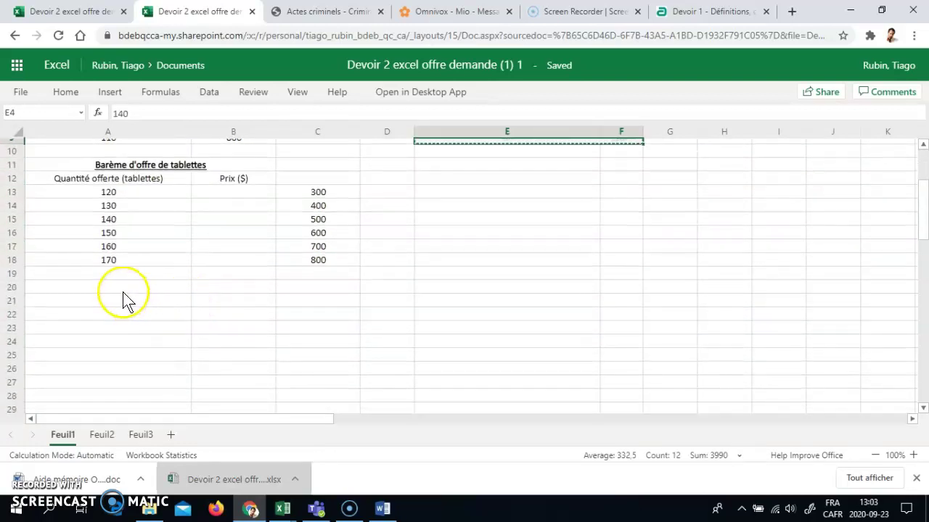
{"action": "left_click", "coordinate": [118, 284]}
{"action": "key", "text": "ctrl+v"}
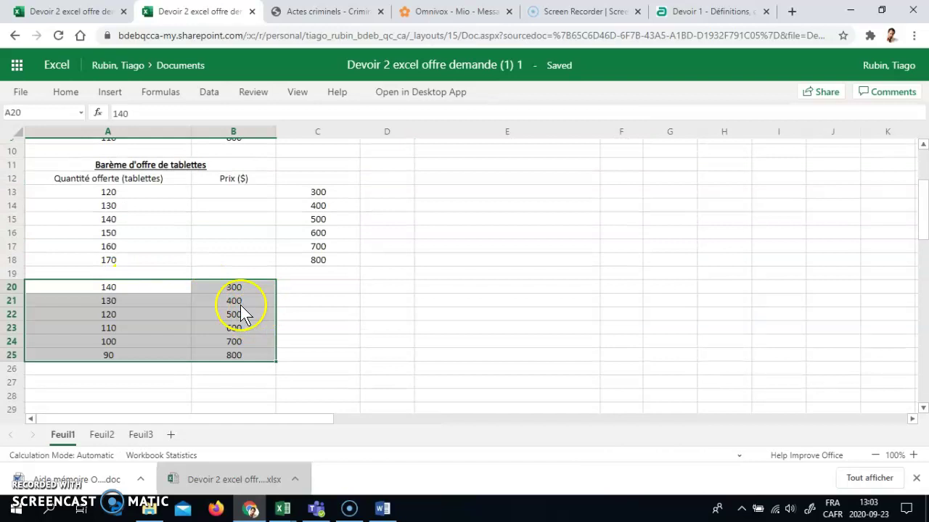
Step: Move the pasted prices B20:B25 into column D
{"action": "left_click_drag", "start_coordinate": [233, 288], "coordinate": [232, 355]}
{"action": "left_click_drag", "start_coordinate": [277, 328], "coordinate": [379, 321]}
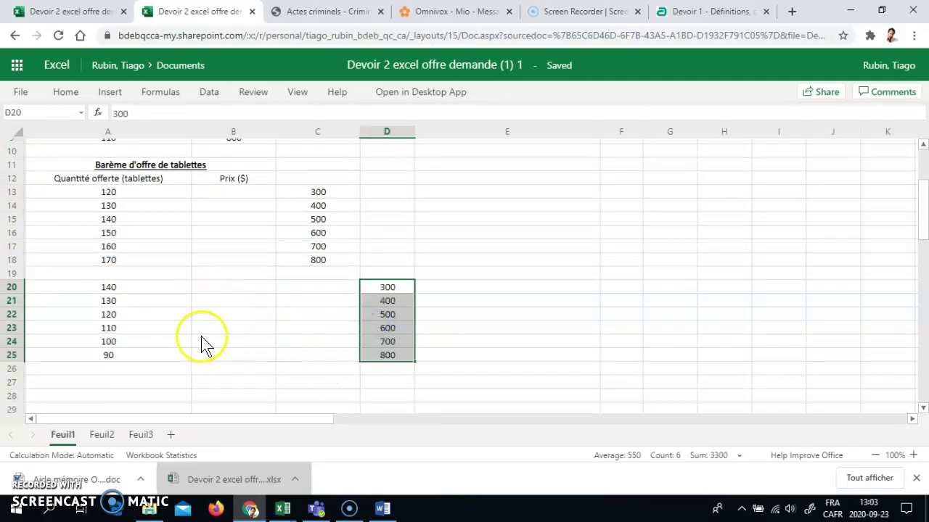
{"action": "scroll", "coordinate": [203, 341], "scroll_direction": "up", "scroll_amount": 2}
Step: Delete the blank, title and header rows 10–12 and the empty row 16
{"action": "left_click", "coordinate": [15, 341]}
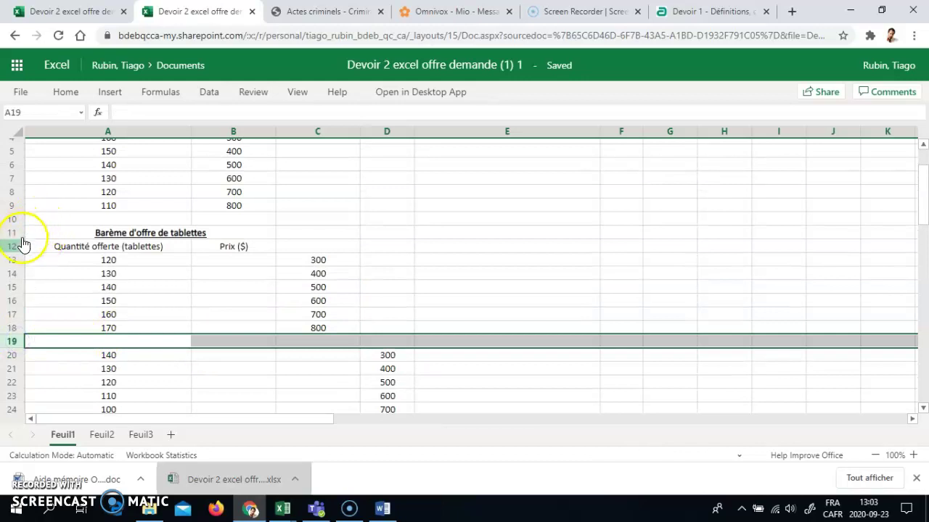
{"action": "left_click_drag", "start_coordinate": [16, 252], "coordinate": [16, 222]}
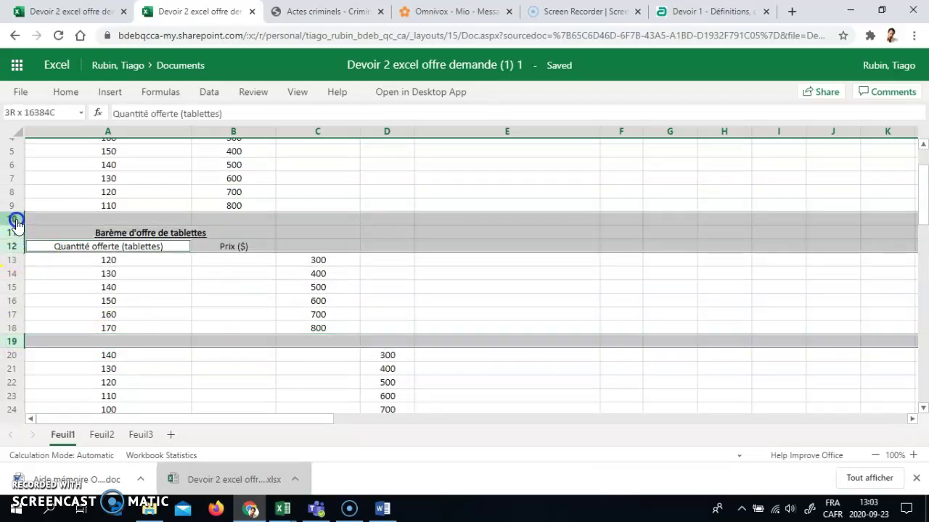
{"action": "key", "text": "ctrl+c"}
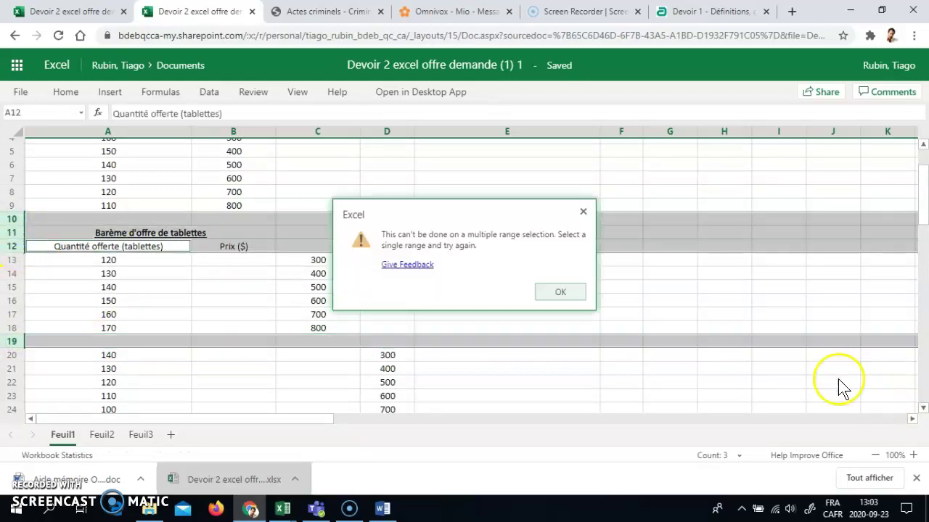
{"action": "left_click", "coordinate": [570, 289]}
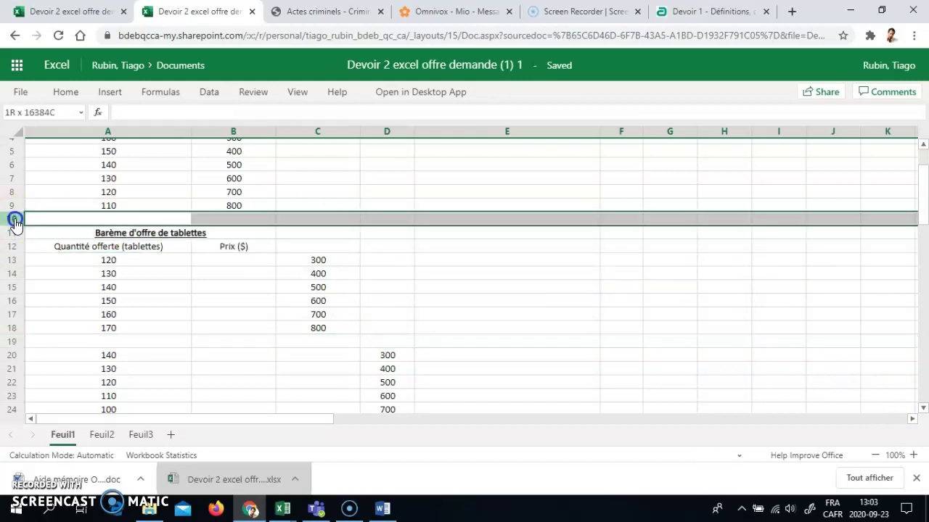
{"action": "left_click_drag", "start_coordinate": [12, 220], "coordinate": [14, 247]}
{"action": "key", "text": "ctrl+minus"}
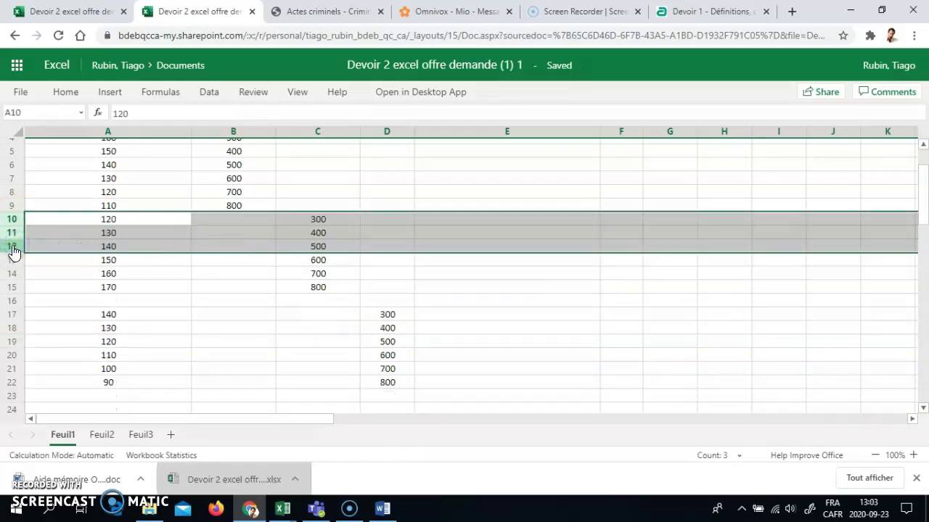
{"action": "left_click", "coordinate": [13, 301]}
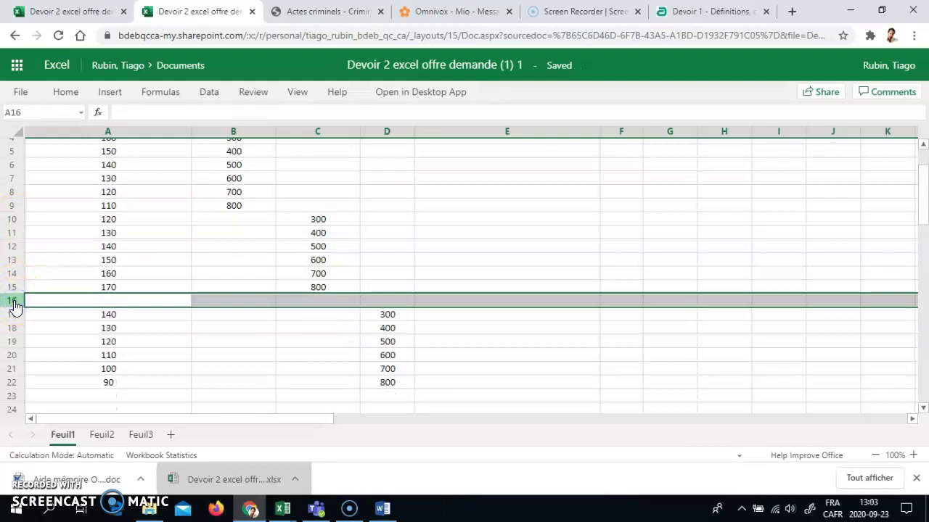
{"action": "key", "text": "ctrl+minus"}
{"action": "left_click", "coordinate": [347, 369]}
Step: Rename the B3 header from 'Prix ($)' to 'Demande 1'
{"action": "scroll", "coordinate": [341, 357], "scroll_direction": "up", "scroll_amount": 2}
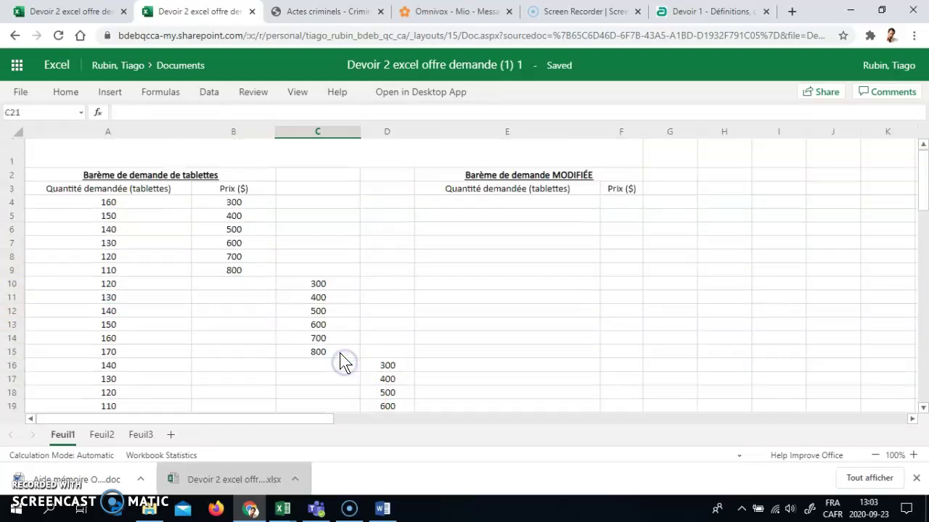
{"action": "left_click", "coordinate": [236, 195]}
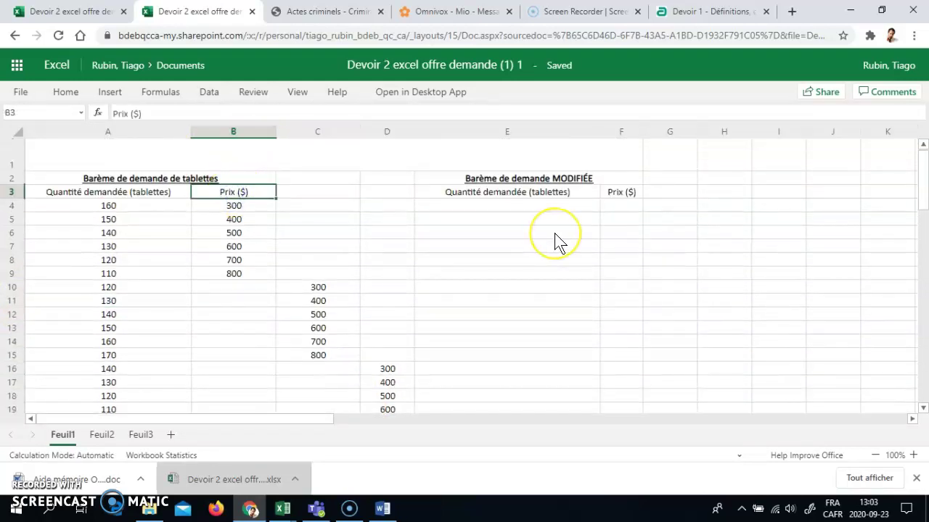
{"action": "left_click", "coordinate": [158, 189]}
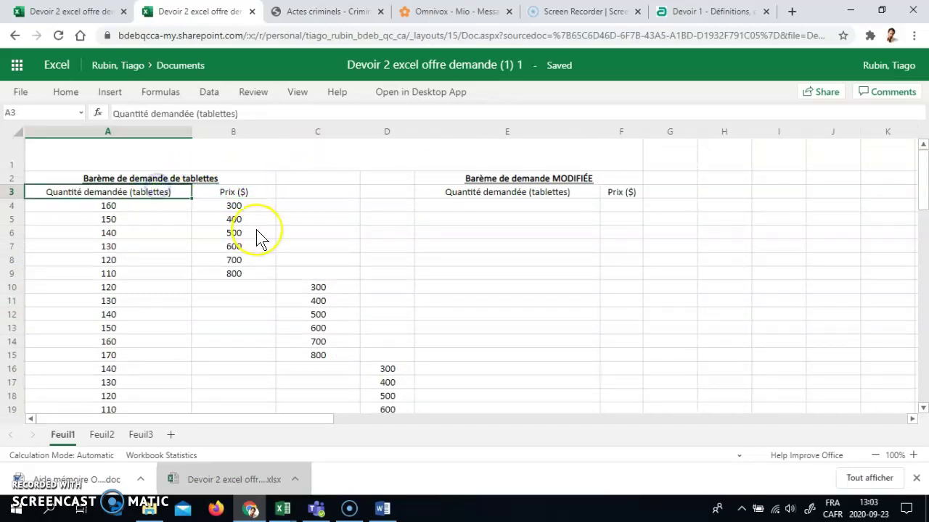
{"action": "left_click", "coordinate": [239, 194]}
{"action": "left_click", "coordinate": [95, 198]}
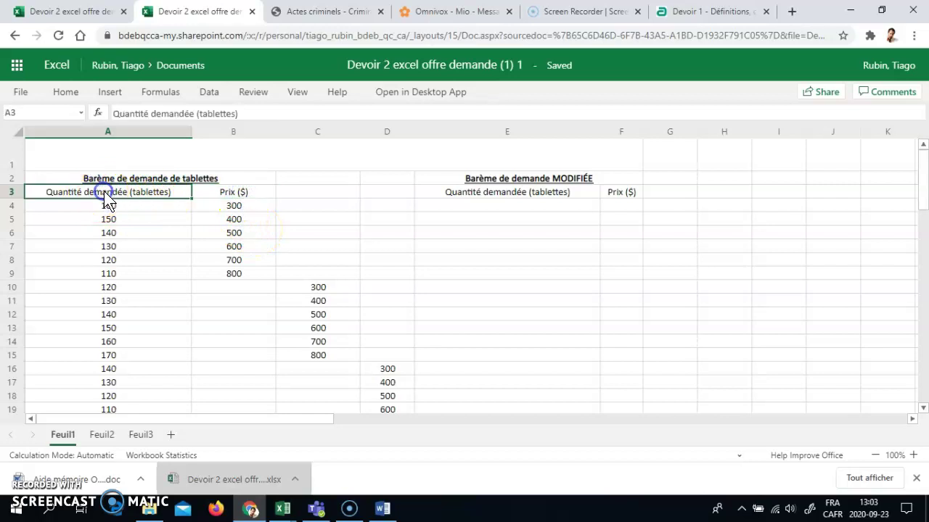
{"action": "left_click", "coordinate": [249, 193]}
{"action": "type", "text": "Demande 1"}
{"action": "key", "text": "Tab"}
Step: Enter 'Offre' in C3 and 'Demande 2' in D3
{"action": "type", "text": "Offre"}
{"action": "key", "text": "Tab"}
{"action": "type", "text": "Demande"}
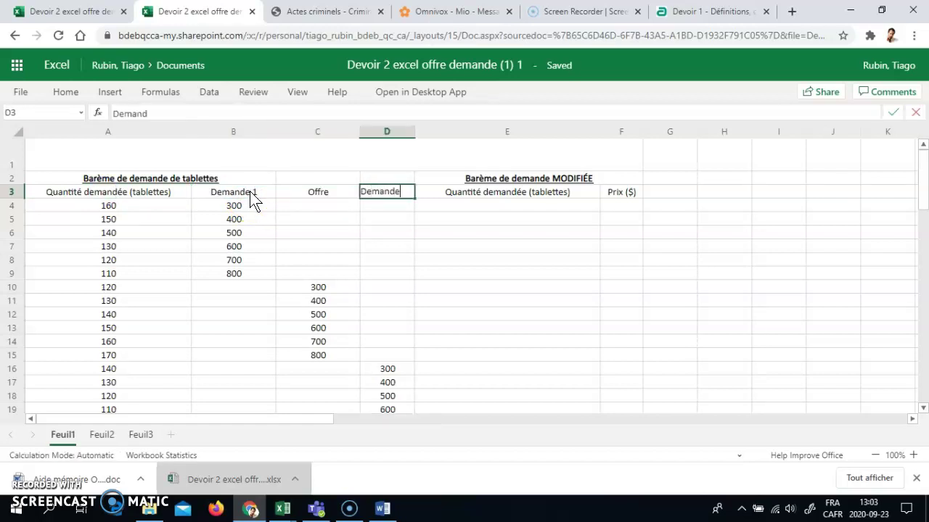
{"action": "type", "text": " 2"}
{"action": "key", "text": "Return"}
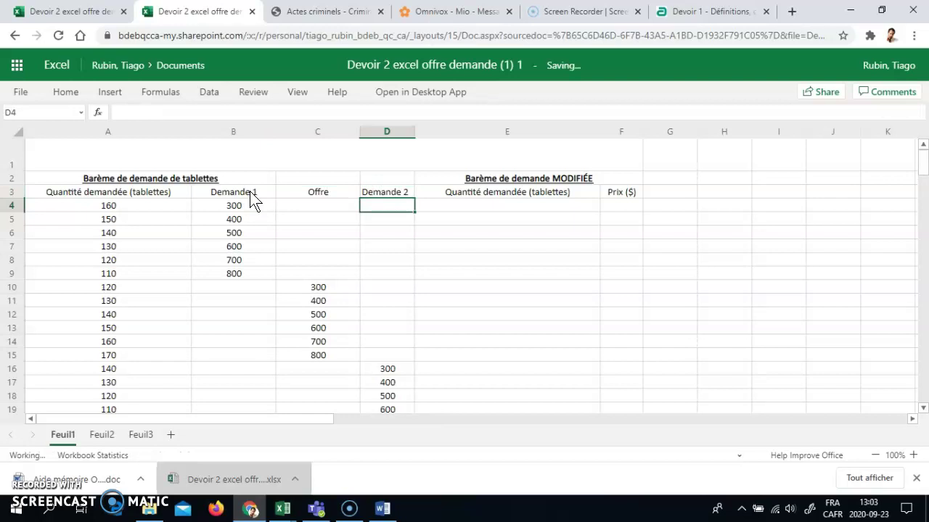
{"action": "left_click", "coordinate": [308, 291]}
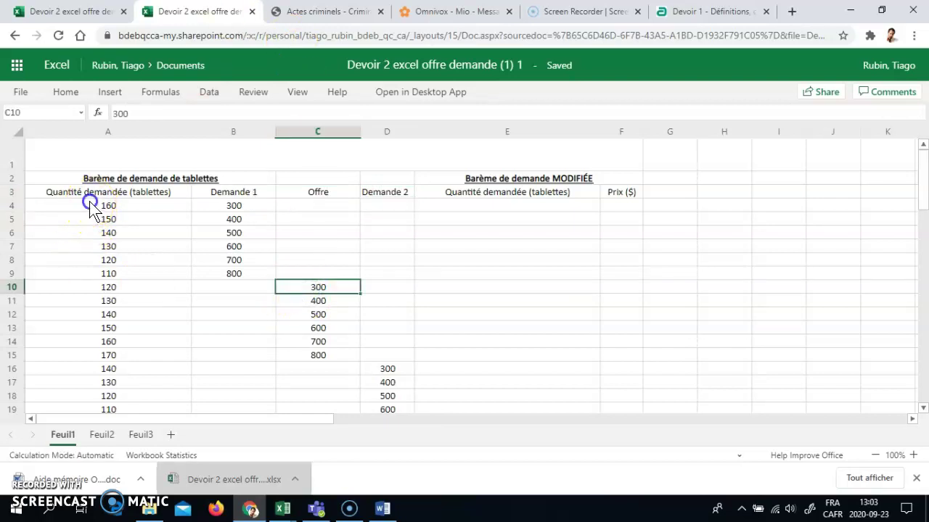
Step: Fill the demand range A4:B9 yellow
{"action": "left_click_drag", "start_coordinate": [89, 201], "coordinate": [212, 277]}
{"action": "left_click", "coordinate": [111, 91]}
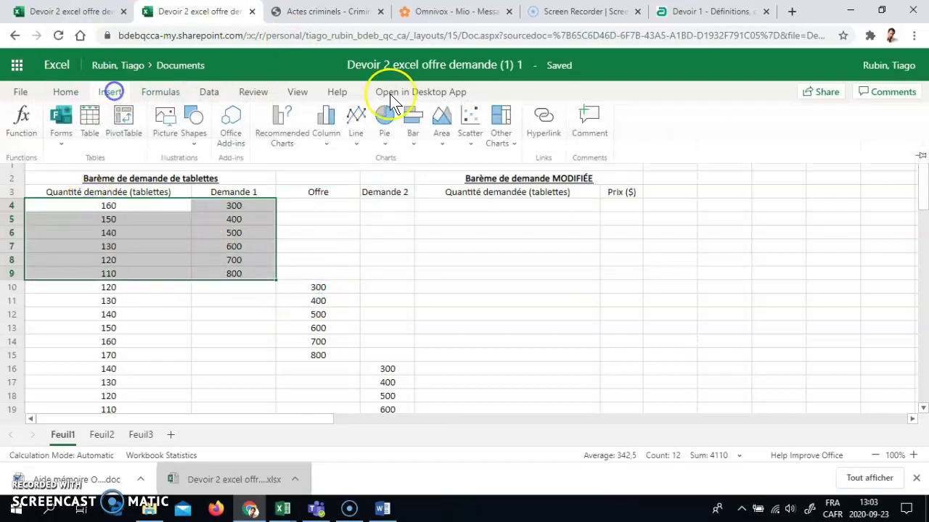
{"action": "left_click", "coordinate": [66, 93]}
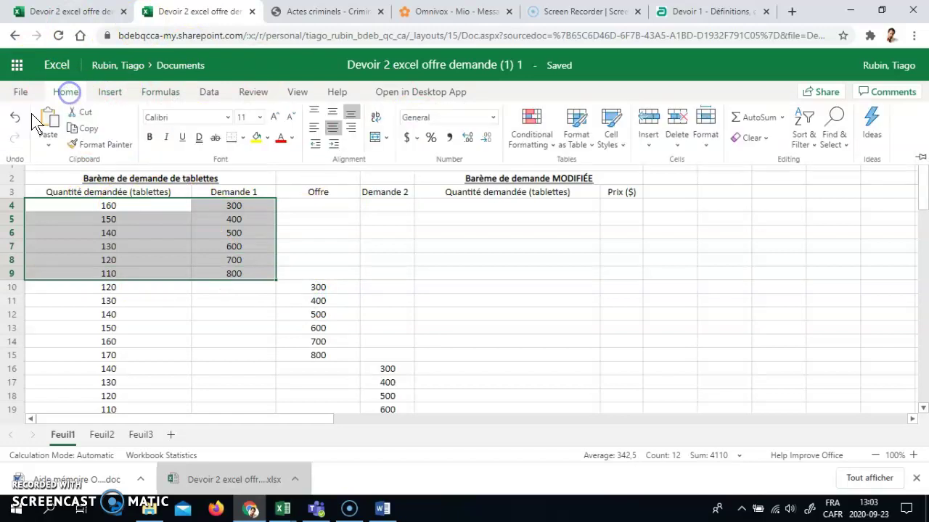
{"action": "left_click", "coordinate": [256, 137]}
{"action": "left_click", "coordinate": [149, 298]}
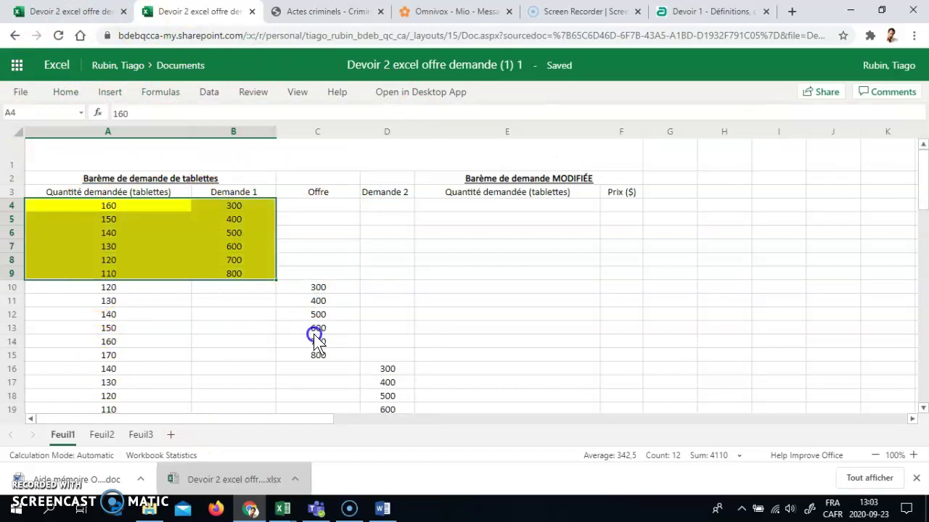
Step: Shade the Offre block A10:C15 light blue
{"action": "left_click_drag", "start_coordinate": [102, 288], "coordinate": [322, 357]}
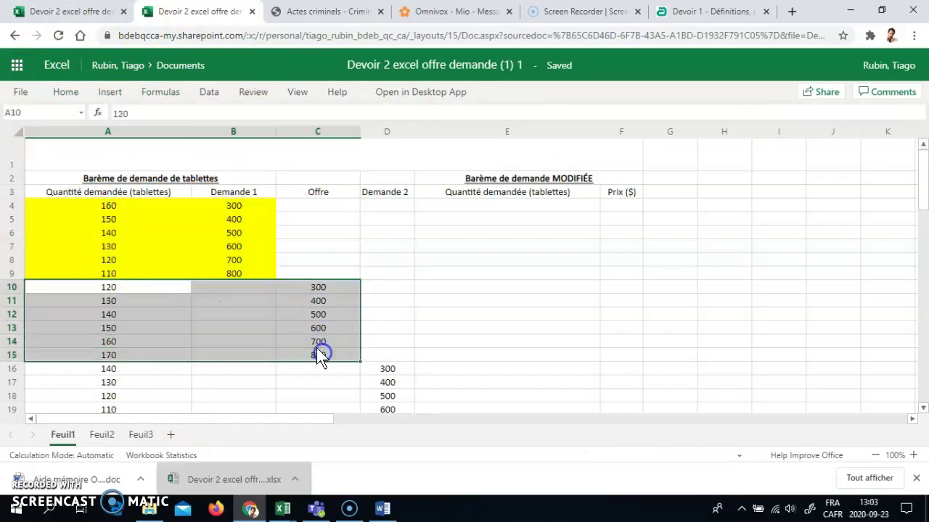
{"action": "left_click", "coordinate": [108, 92]}
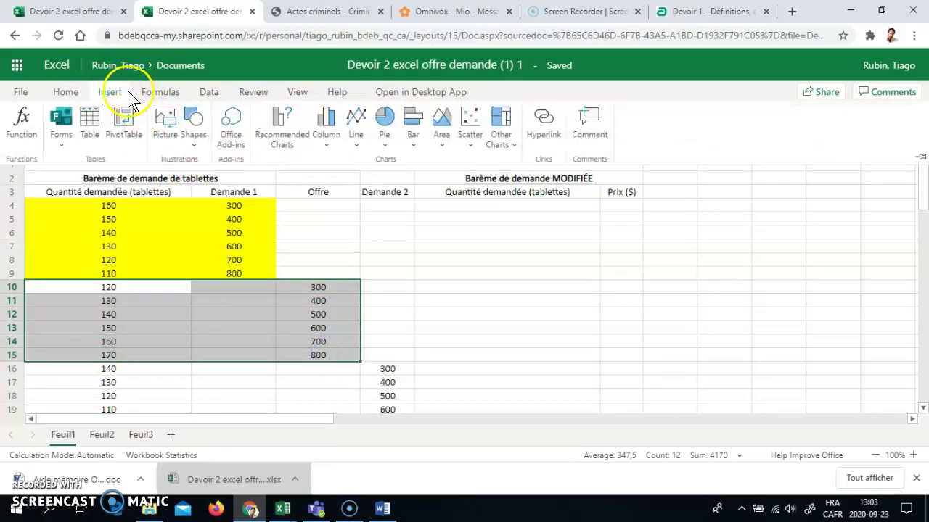
{"action": "left_click", "coordinate": [65, 92]}
{"action": "left_click", "coordinate": [268, 138]}
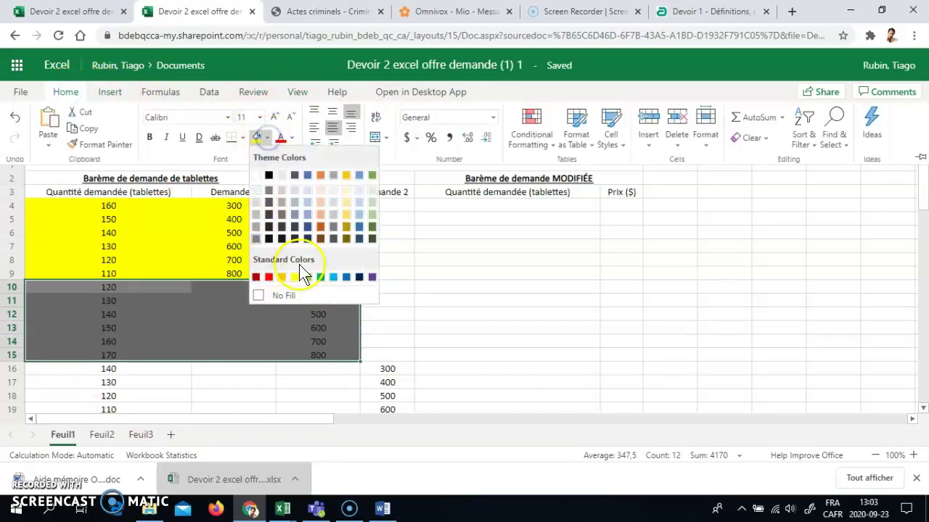
{"action": "left_click", "coordinate": [308, 208]}
Step: Fill the Demande 2 rows A16:D21 orange, then deselect by picking cell E6
{"action": "left_click", "coordinate": [97, 371]}
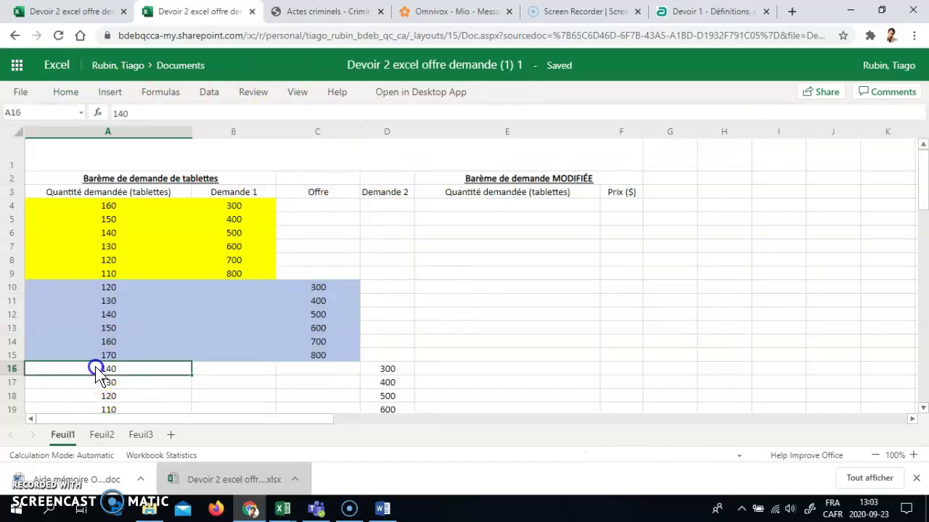
{"action": "left_click_drag", "start_coordinate": [96, 370], "coordinate": [376, 299]}
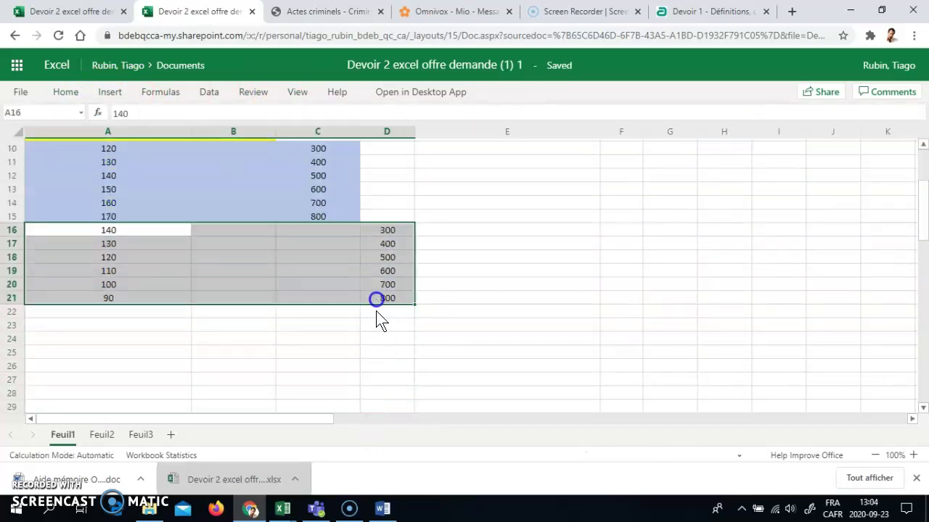
{"action": "scroll", "coordinate": [305, 346], "scroll_direction": "up", "scroll_amount": 3}
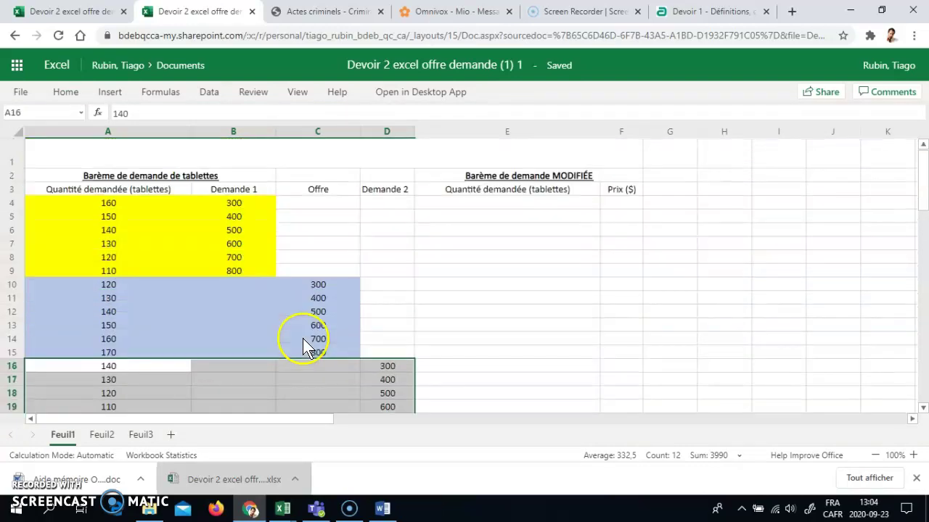
{"action": "left_click", "coordinate": [65, 92]}
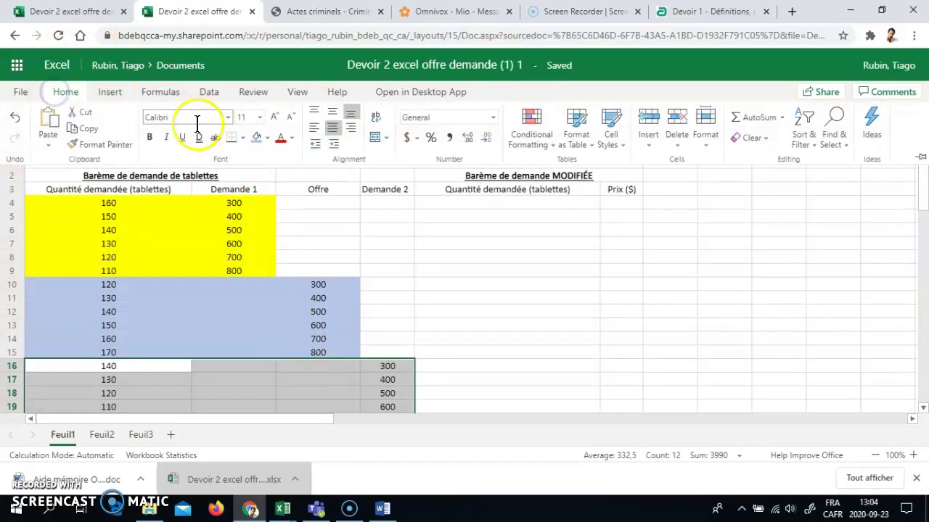
{"action": "left_click", "coordinate": [266, 137]}
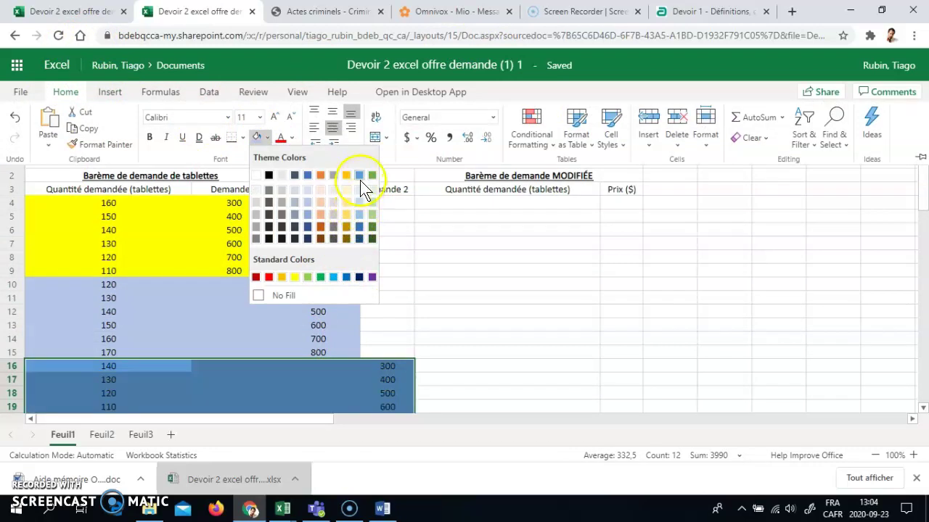
{"action": "left_click", "coordinate": [280, 278]}
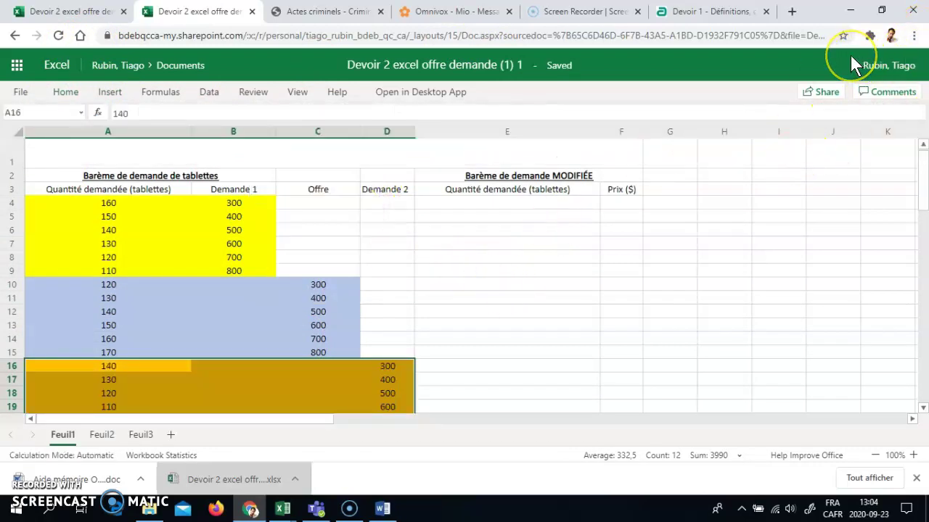
{"action": "left_click", "coordinate": [535, 233]}
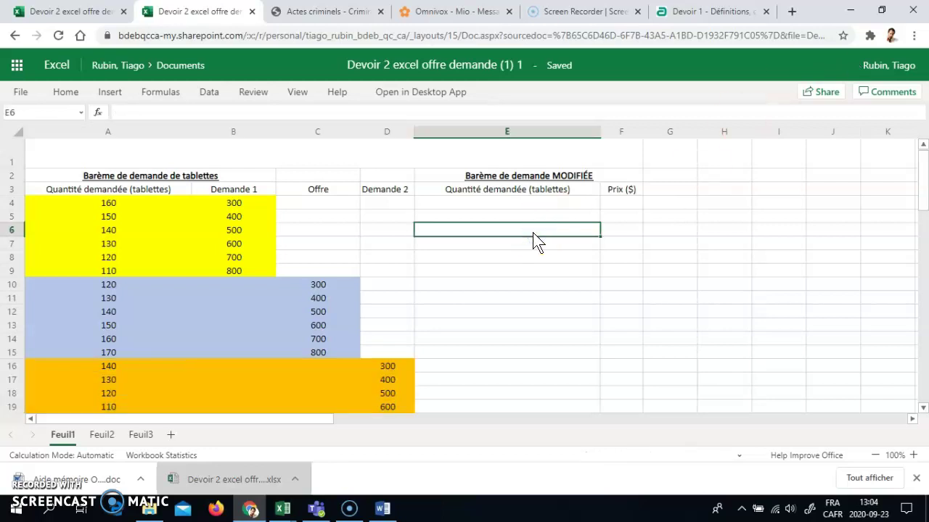
Step: Switch the browser to full screen and close the downloads bar to enlarge the sheet
{"action": "key", "text": "F11"}
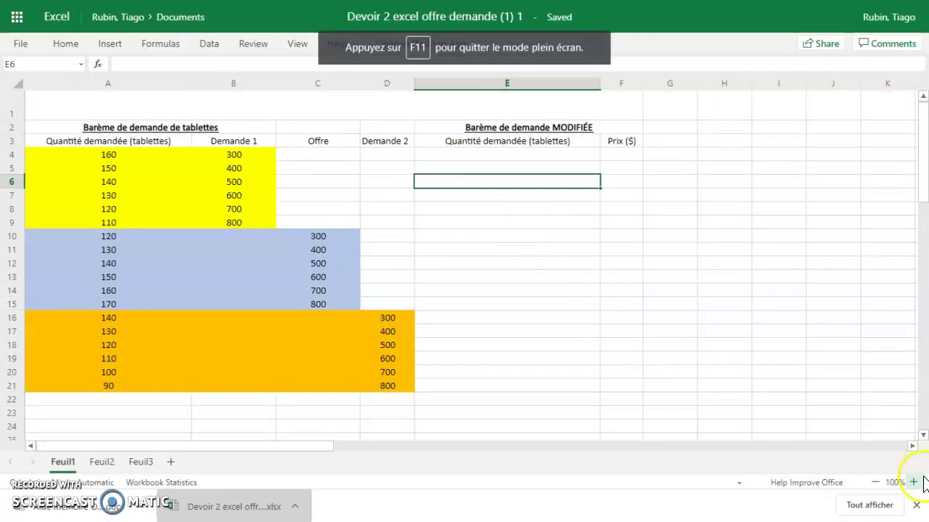
{"action": "left_click", "coordinate": [916, 505]}
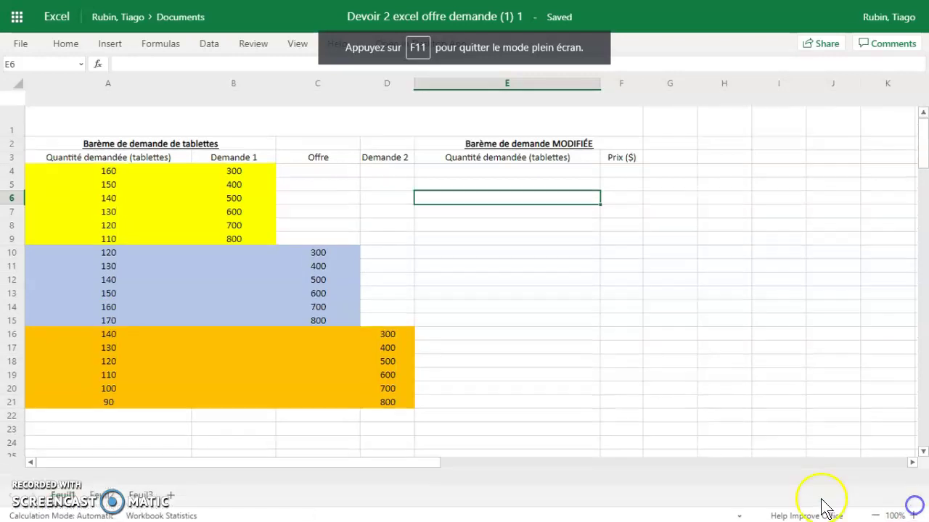
{"action": "left_click", "coordinate": [482, 358]}
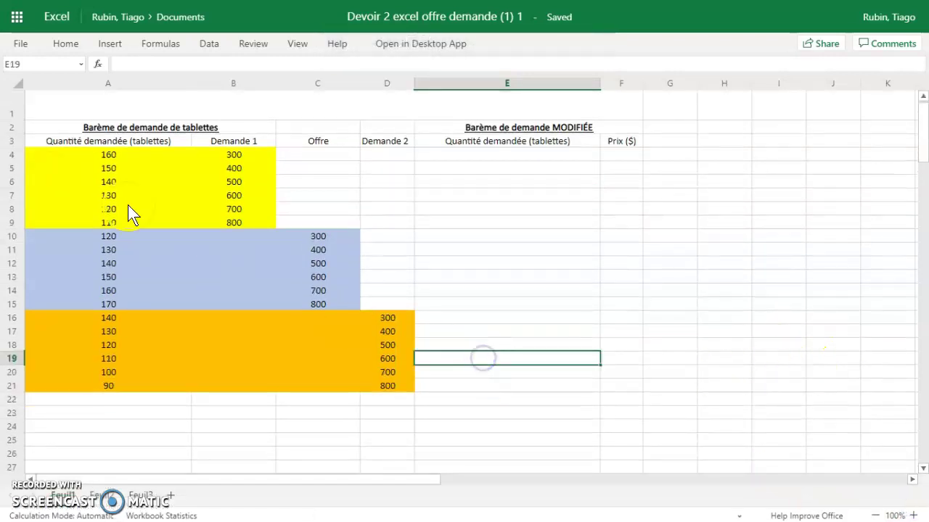
{"action": "left_click", "coordinate": [468, 225]}
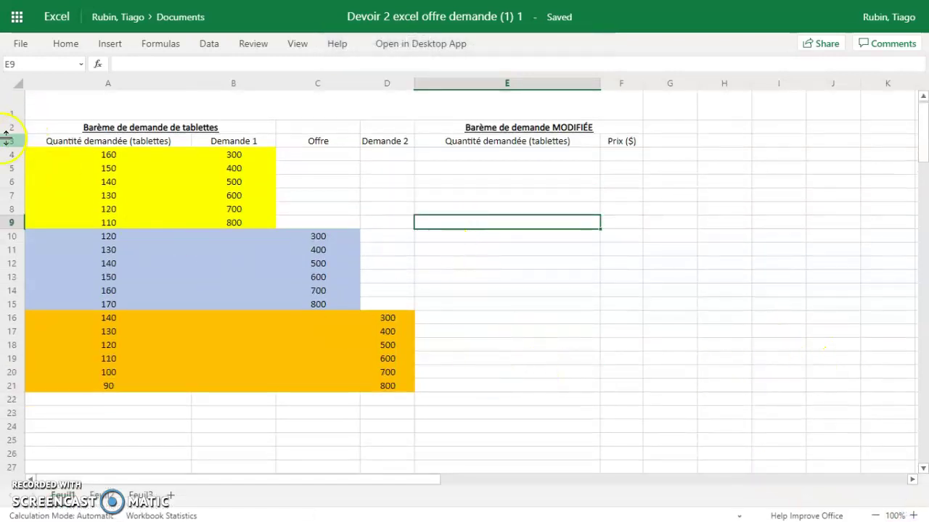
Step: Insert a scatter chart with straight lines and markers from A3:C15 (Demande 1 and Offre)
{"action": "left_click_drag", "start_coordinate": [44, 141], "coordinate": [324, 141]}
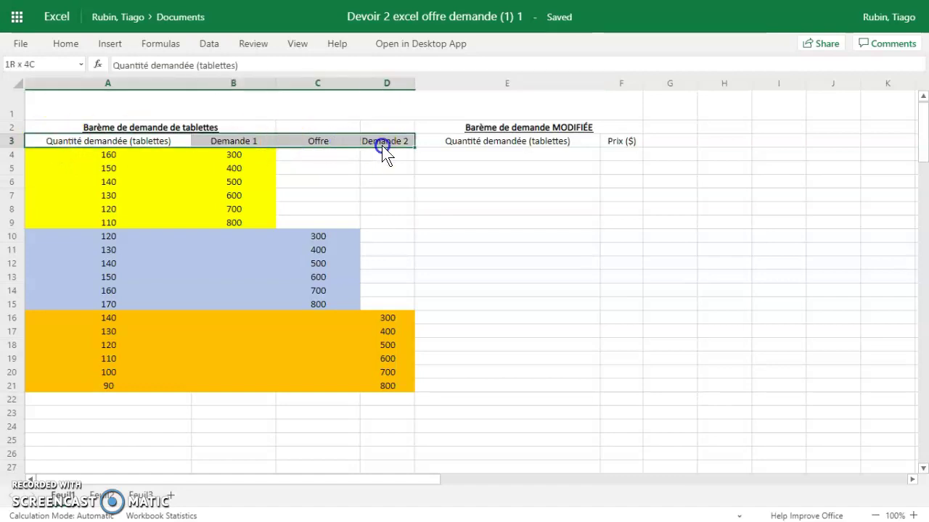
{"action": "left_click_drag", "start_coordinate": [382, 145], "coordinate": [325, 304]}
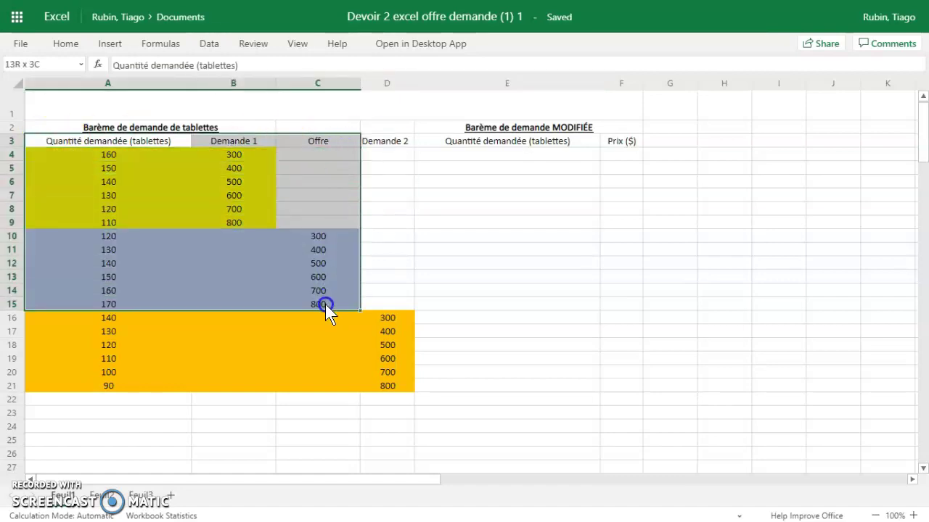
{"action": "left_click", "coordinate": [109, 43]}
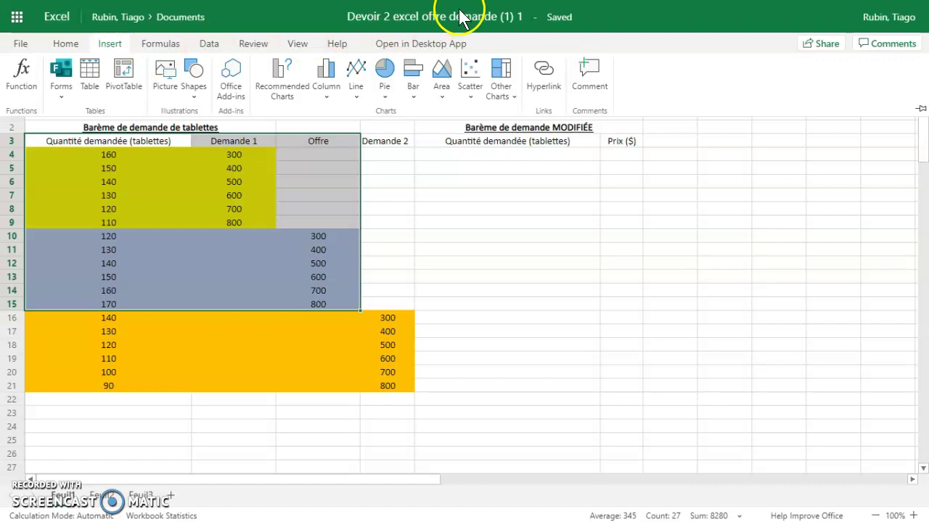
{"action": "left_click", "coordinate": [470, 93]}
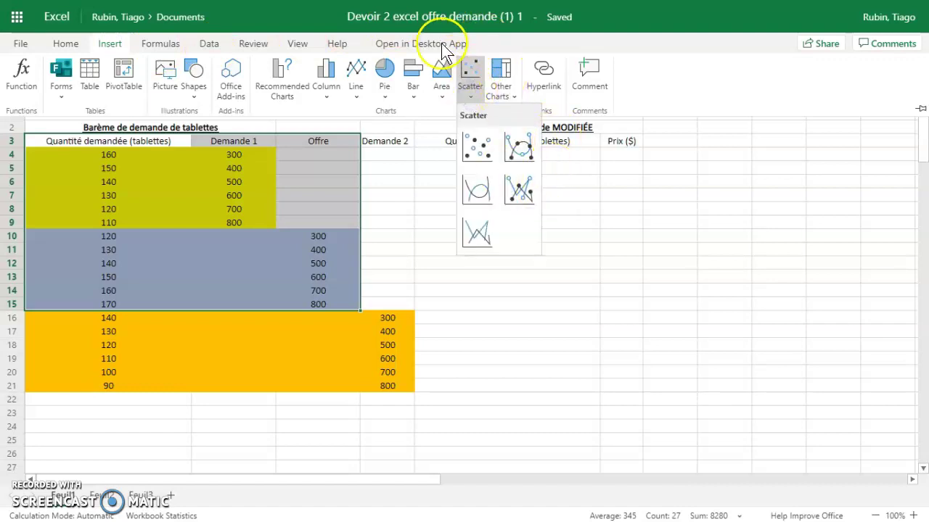
{"action": "left_click", "coordinate": [519, 189]}
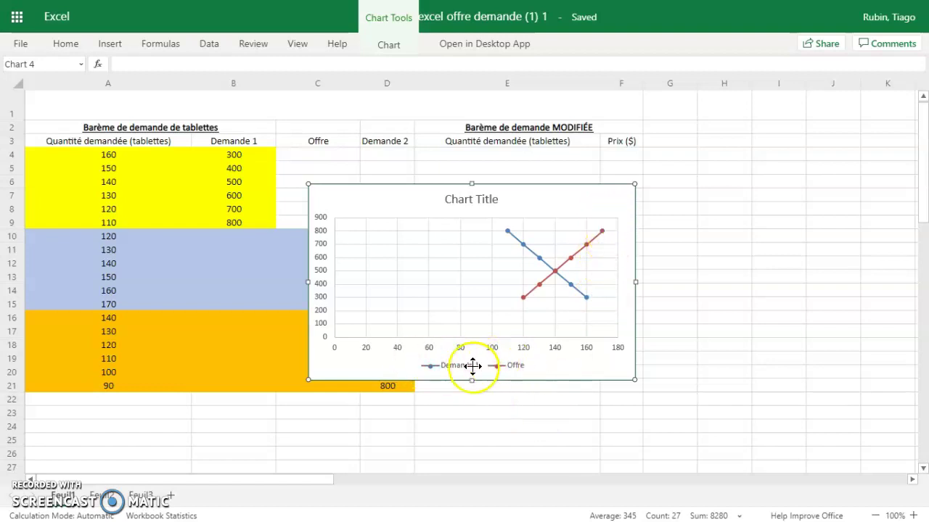
Step: Add the horizontal axis title 'Quantité' to the chart
{"action": "left_click", "coordinate": [392, 41]}
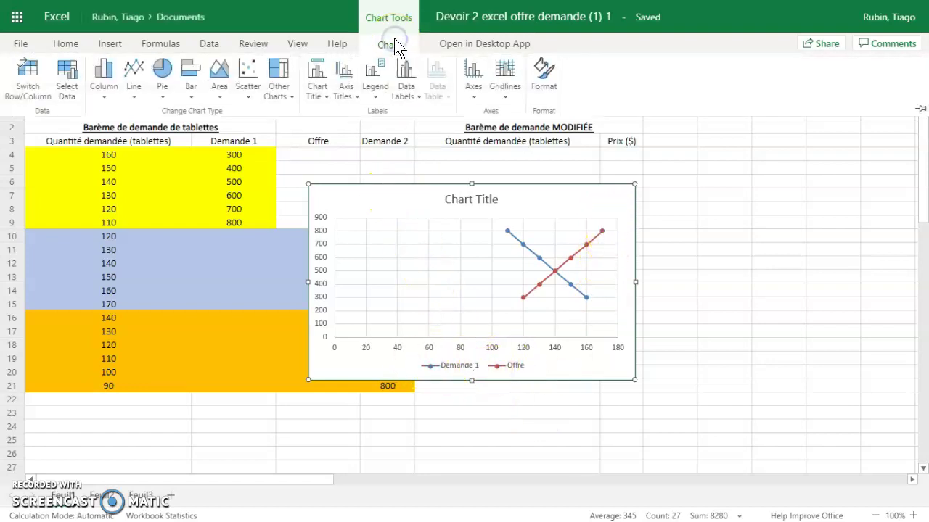
{"action": "left_click", "coordinate": [347, 80]}
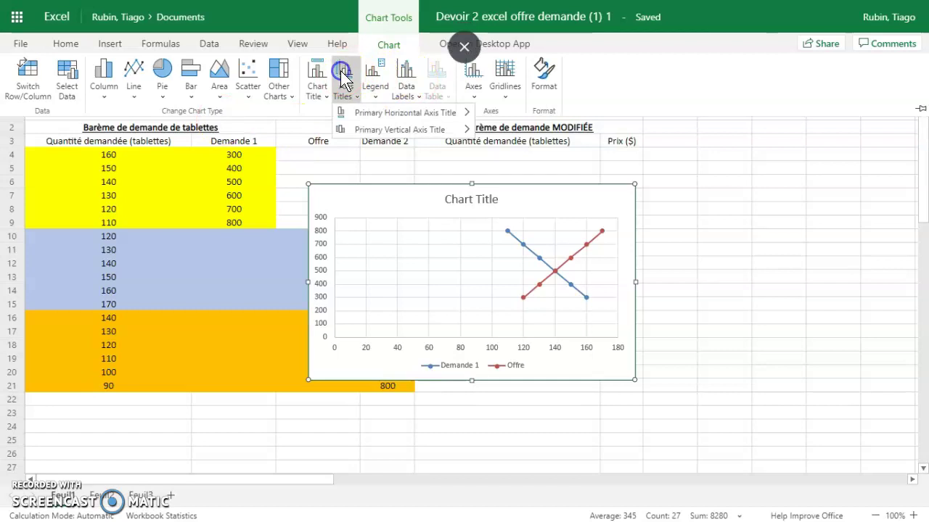
{"action": "left_click", "coordinate": [379, 114]}
{"action": "left_click", "coordinate": [536, 155]}
{"action": "type", "text": "Quantité"}
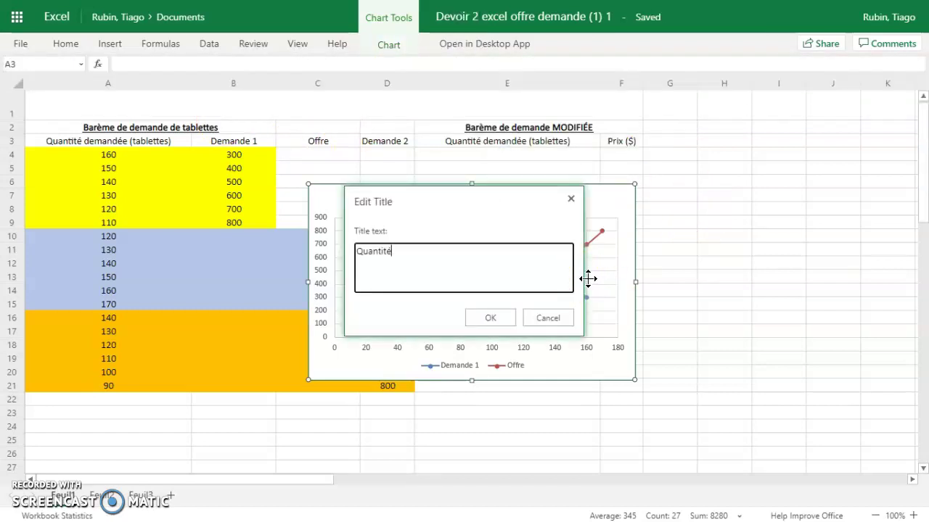
{"action": "left_click", "coordinate": [491, 318]}
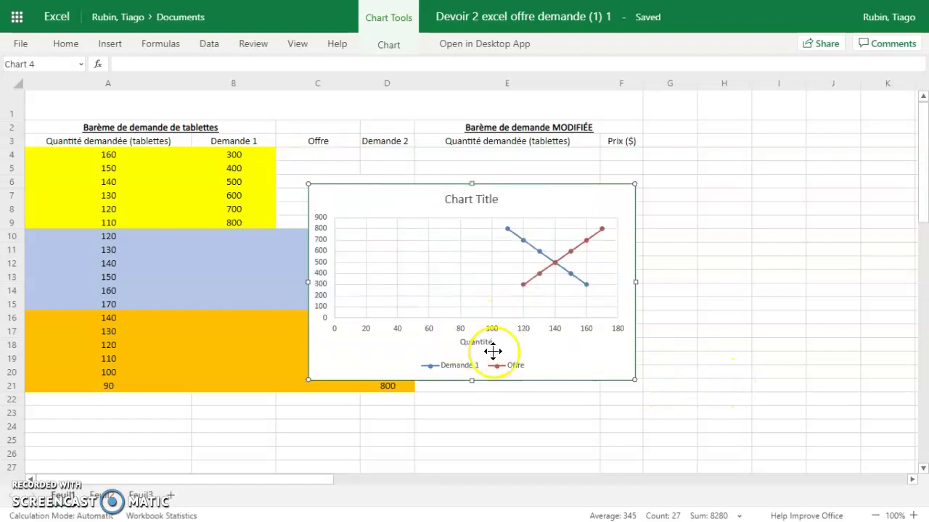
Step: Show the legend at the top and move the chart beside the tables
{"action": "left_click", "coordinate": [388, 45]}
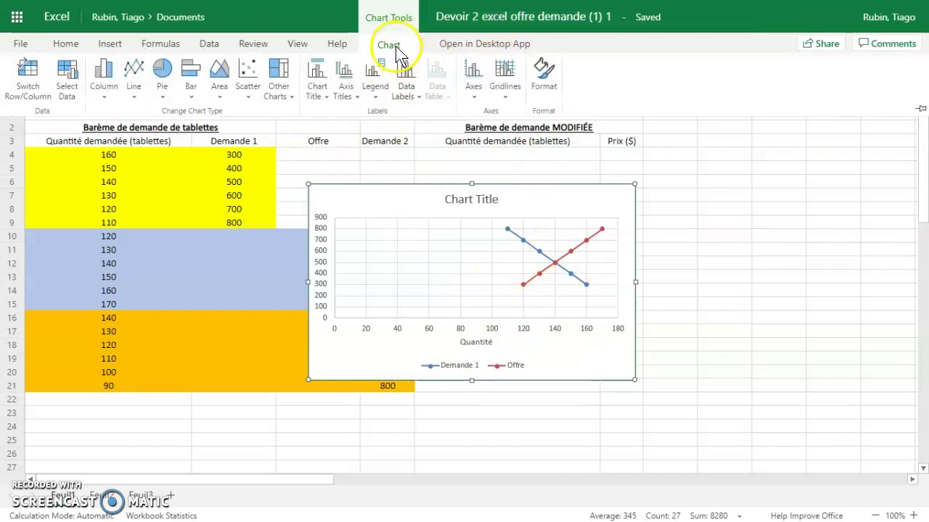
{"action": "left_click", "coordinate": [374, 71]}
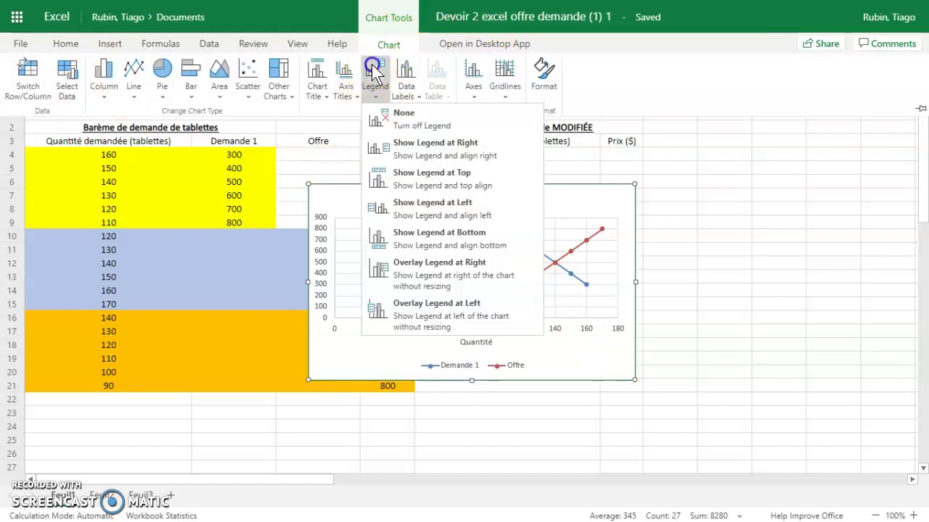
{"action": "left_click", "coordinate": [384, 177]}
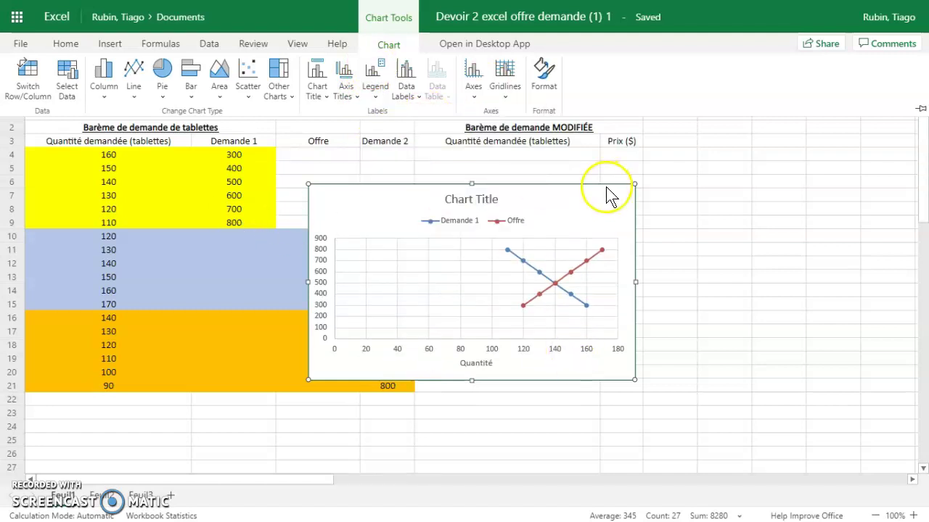
{"action": "left_click", "coordinate": [272, 250]}
{"action": "left_click_drag", "start_coordinate": [328, 192], "coordinate": [538, 169]}
Step: Select A3:D21 and insert a scatter chart with straight lines and markers for all three series
{"action": "left_click", "coordinate": [344, 248]}
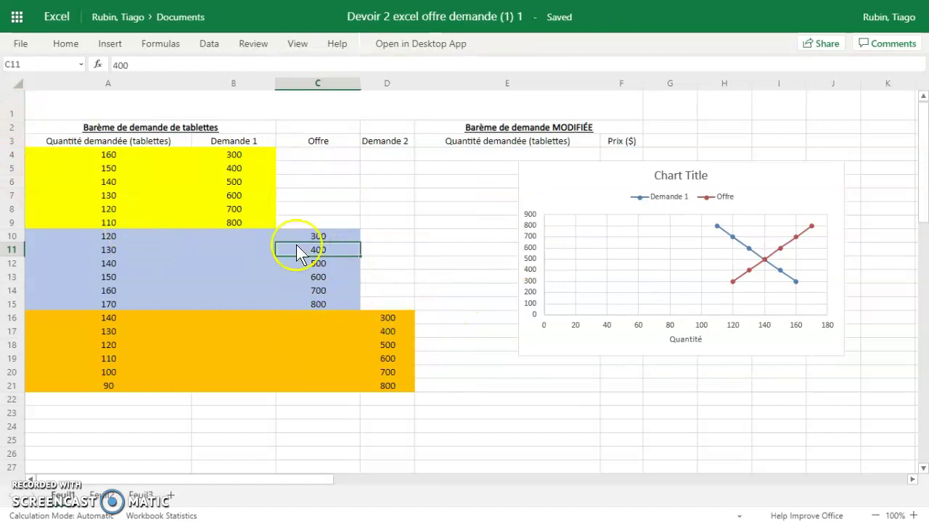
{"action": "left_click", "coordinate": [446, 194]}
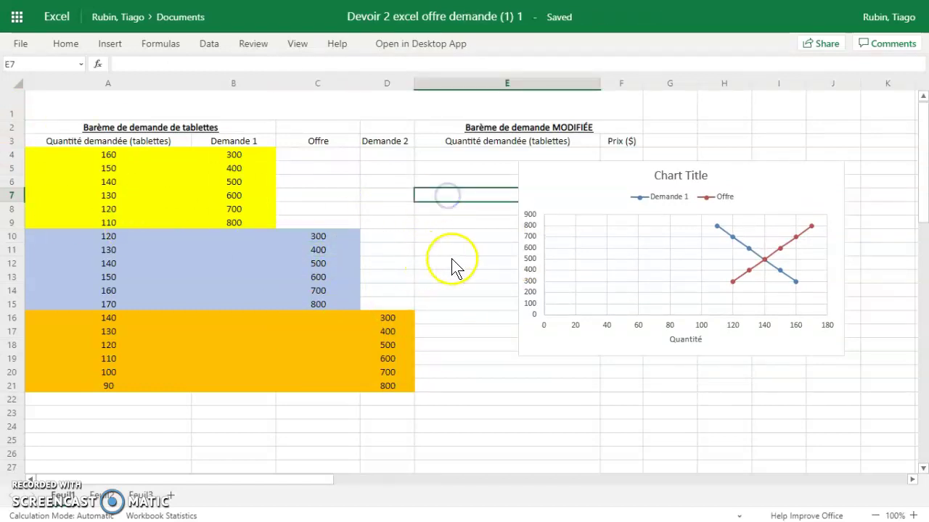
{"action": "left_click_drag", "start_coordinate": [80, 145], "coordinate": [372, 384]}
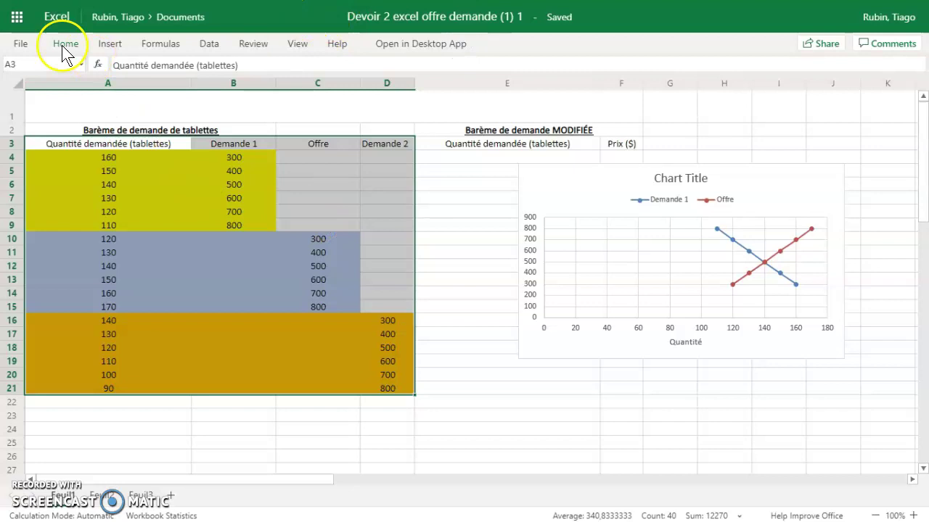
{"action": "left_click", "coordinate": [110, 44]}
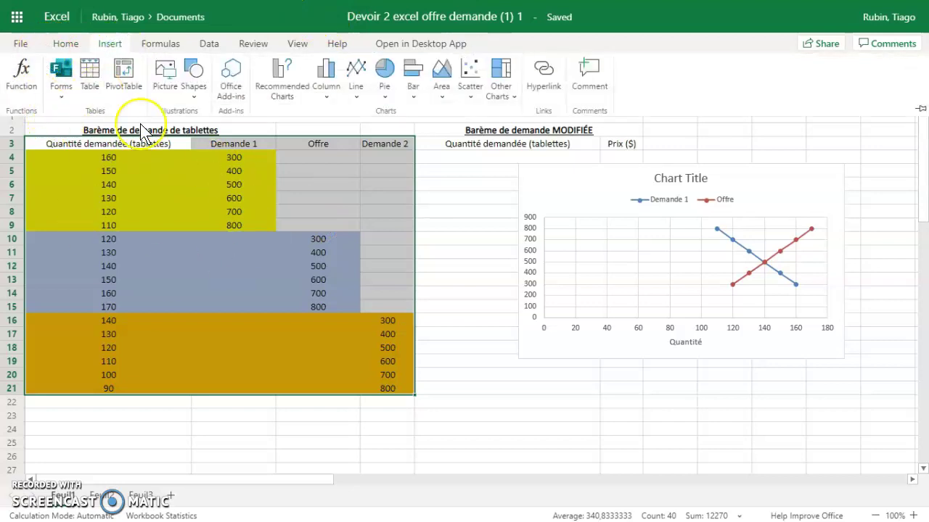
{"action": "left_click", "coordinate": [471, 89]}
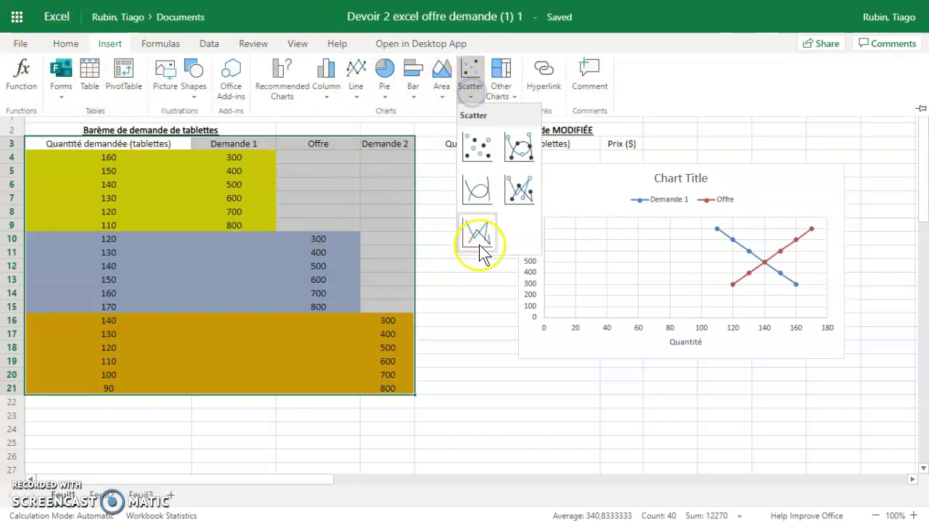
{"action": "left_click", "coordinate": [519, 189]}
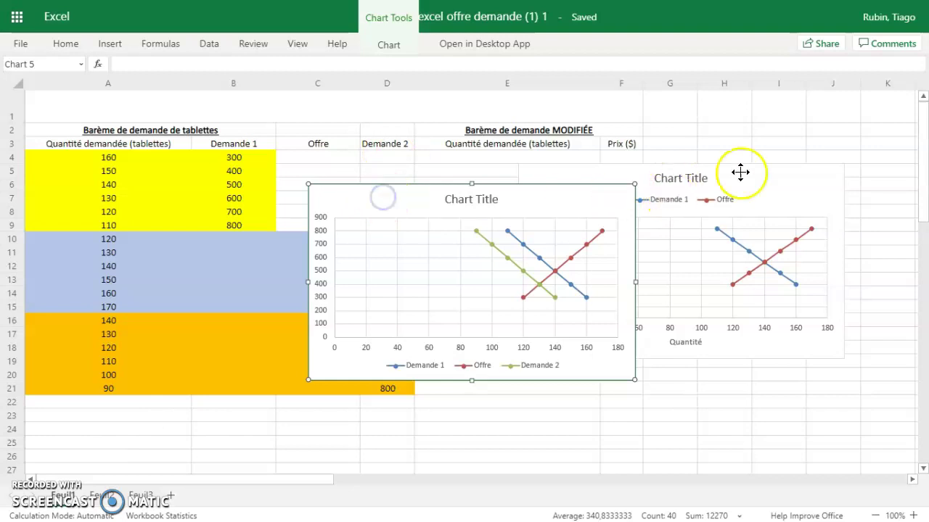
Step: Move the new chart over the tables and enlarge it down and left
{"action": "left_click", "coordinate": [768, 181]}
{"action": "left_click_drag", "start_coordinate": [390, 201], "coordinate": [237, 168]}
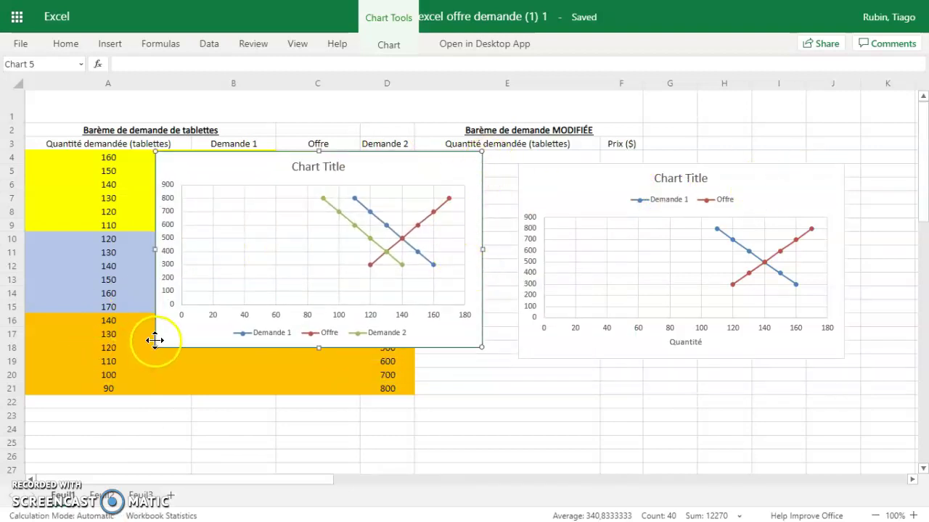
{"action": "left_click_drag", "start_coordinate": [155, 345], "coordinate": [111, 417]}
Step: Add a rotated vertical axis title 'Prix' to the second chart
{"action": "left_click", "coordinate": [388, 45]}
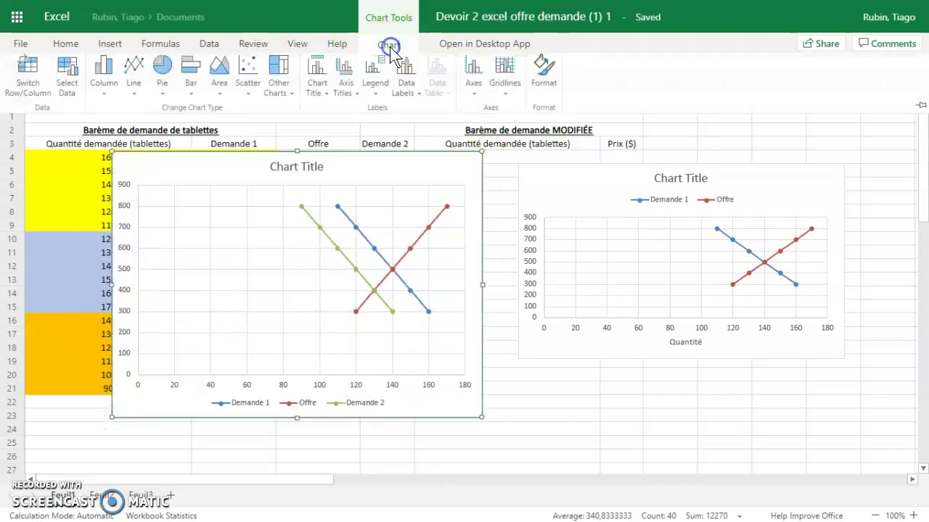
{"action": "left_click", "coordinate": [342, 74]}
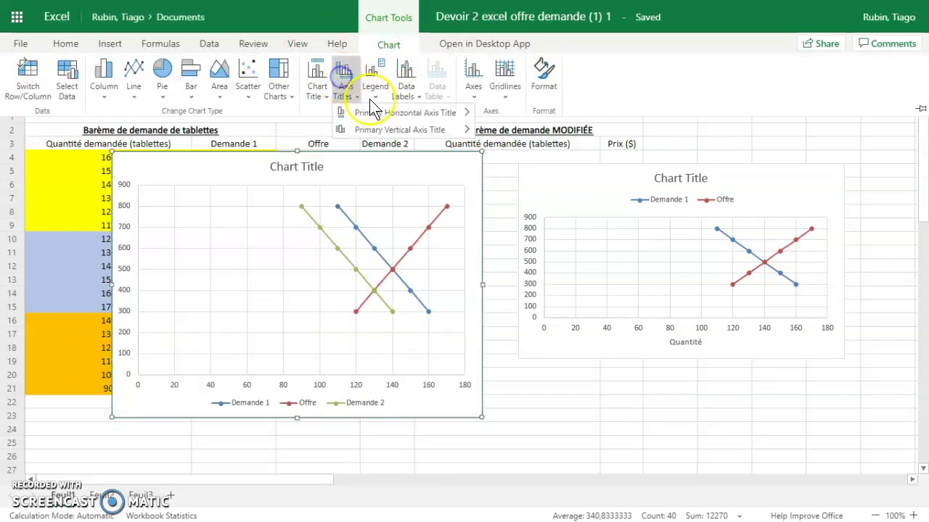
{"action": "mouse_move", "coordinate": [363, 129]}
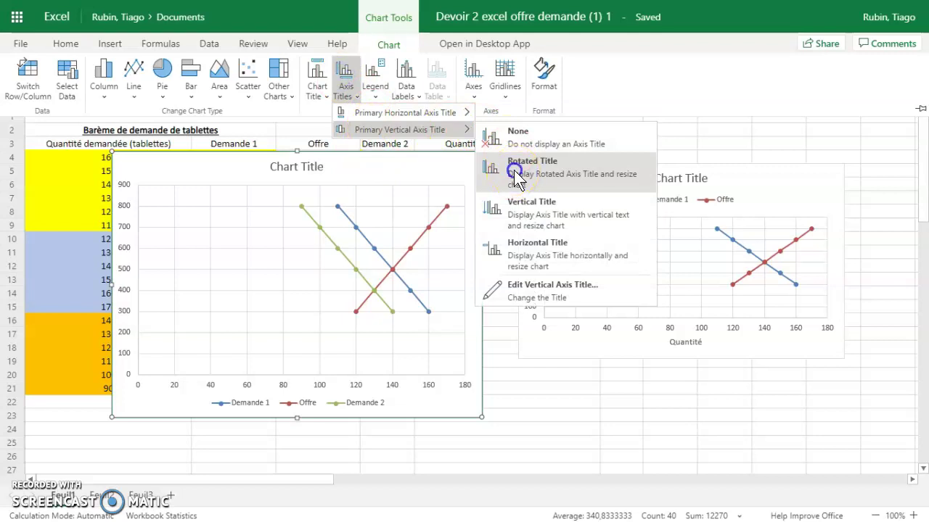
{"action": "left_click", "coordinate": [517, 178]}
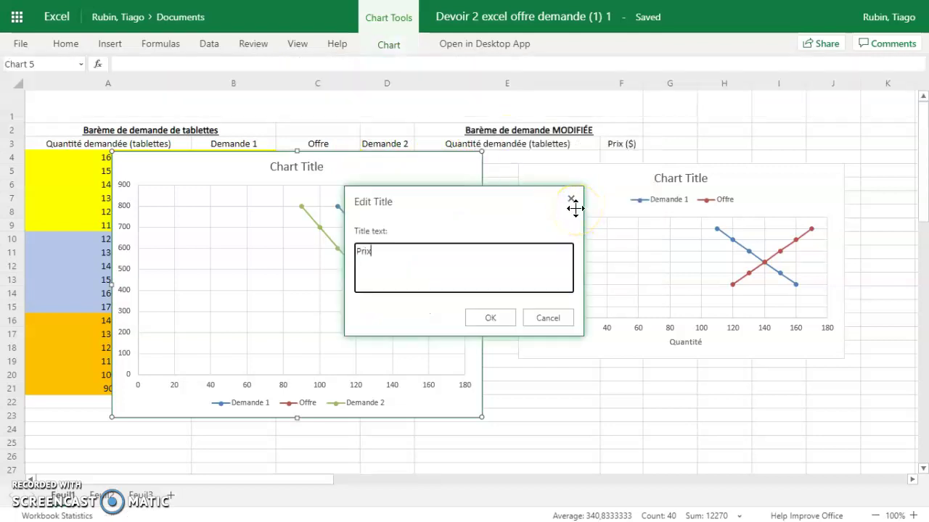
{"action": "left_click", "coordinate": [483, 319]}
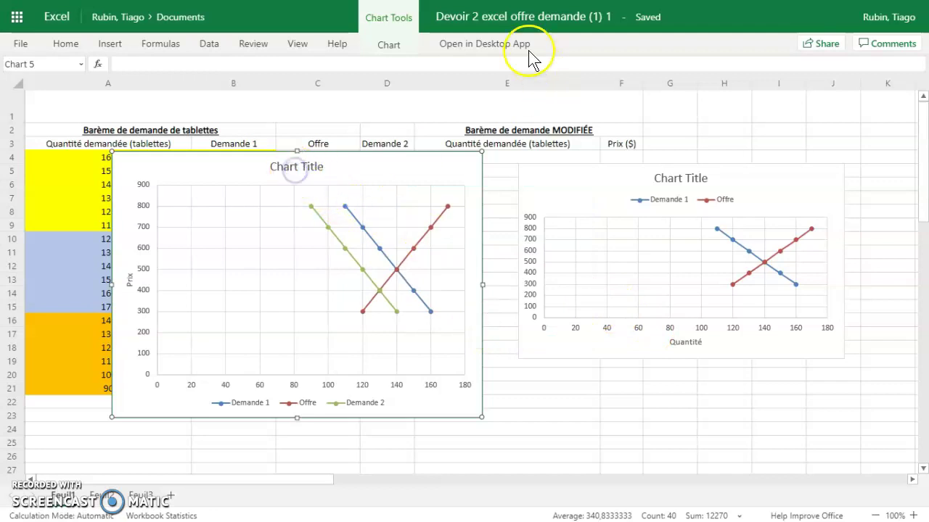
{"action": "left_click", "coordinate": [383, 43]}
Step: Retitle the second chart 'MArché du ...' and bring up the window switcher with Alt+Tab
{"action": "left_click", "coordinate": [318, 84]}
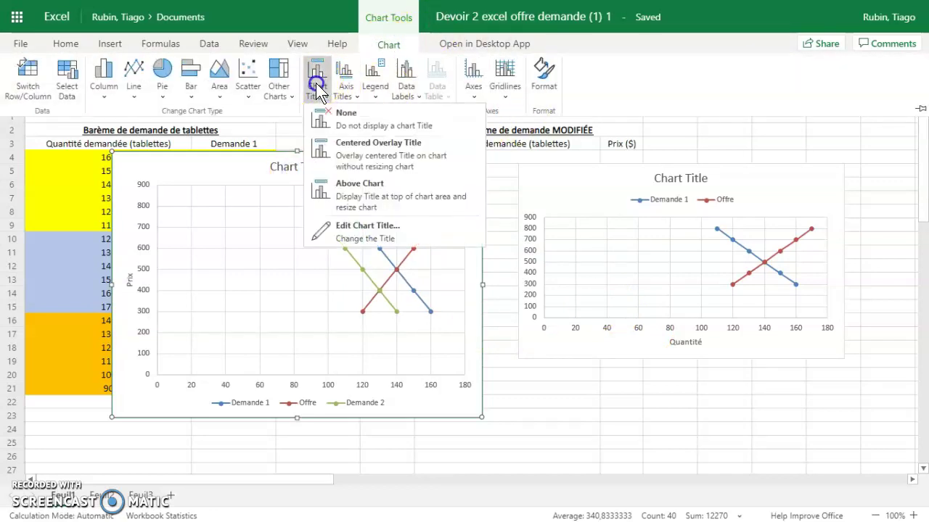
{"action": "left_click", "coordinate": [367, 231]}
{"action": "type", "text": "MArché du ..."}
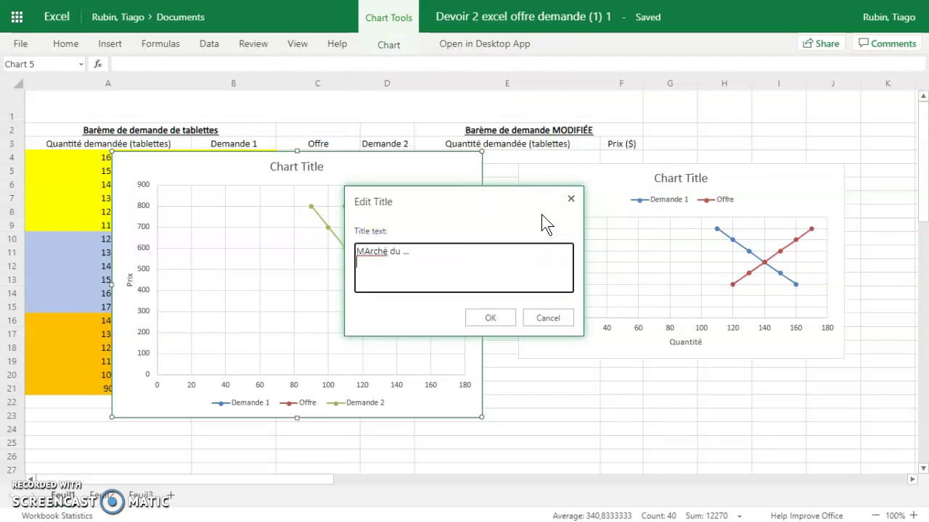
{"action": "left_click", "coordinate": [501, 318]}
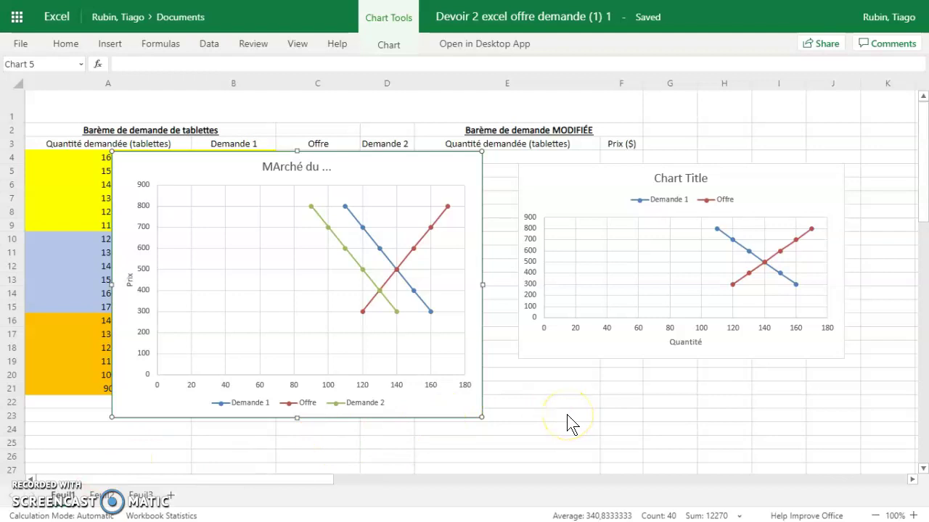
{"action": "key", "text": "alt+Tab"}
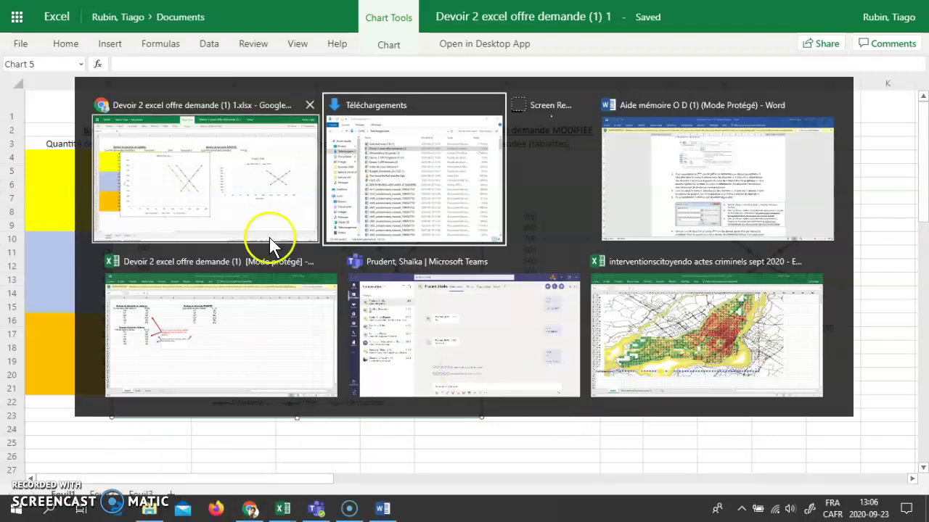
Step: Download the Moodle quiz's attached Excel file to Téléchargements and return to the Excel tab
{"action": "left_click", "coordinate": [269, 237]}
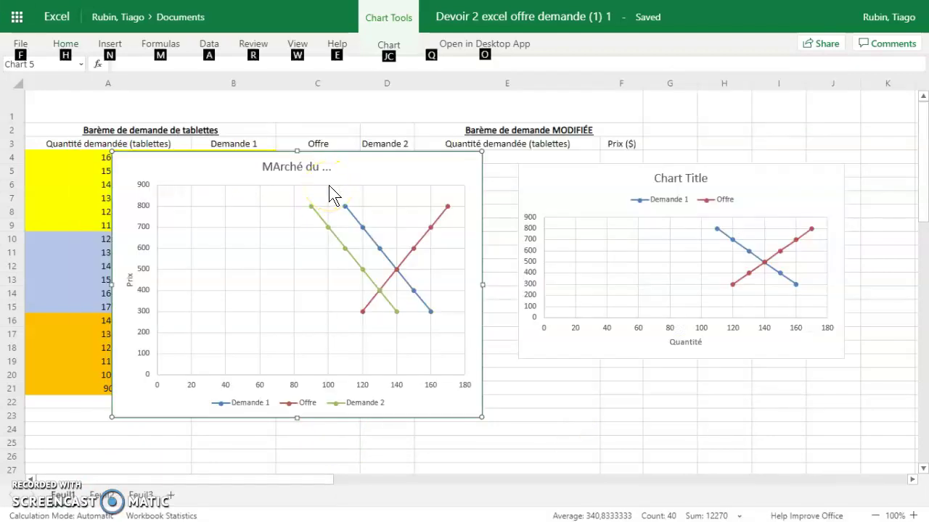
{"action": "key", "text": "F11"}
{"action": "left_click", "coordinate": [708, 11]}
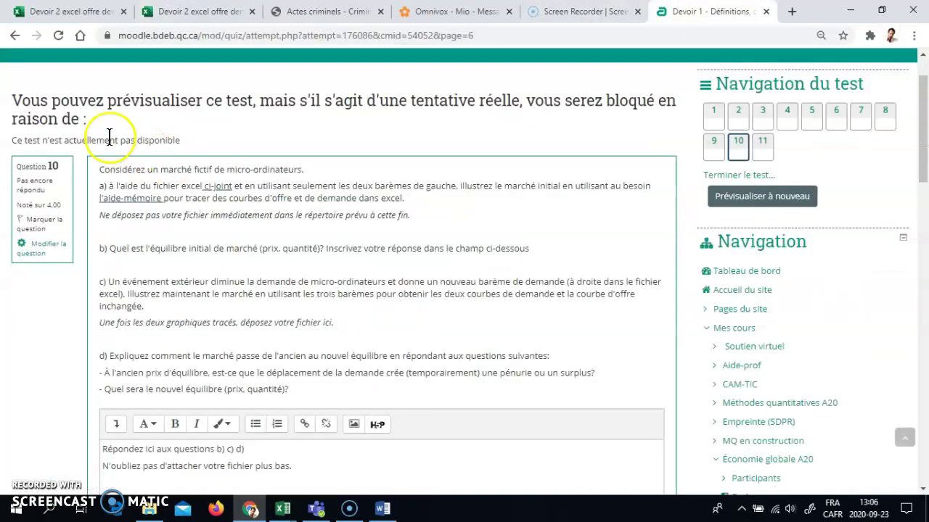
{"action": "left_click", "coordinate": [219, 187]}
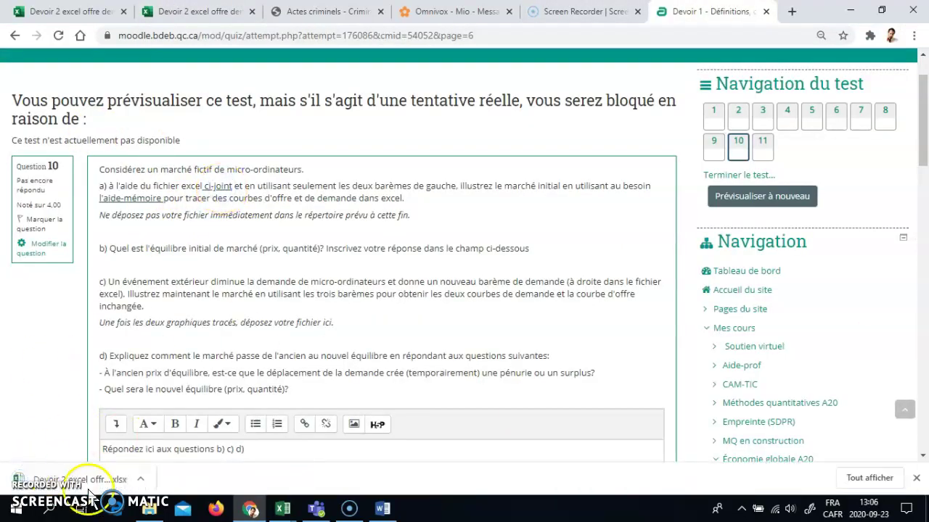
{"action": "left_click", "coordinate": [149, 508]}
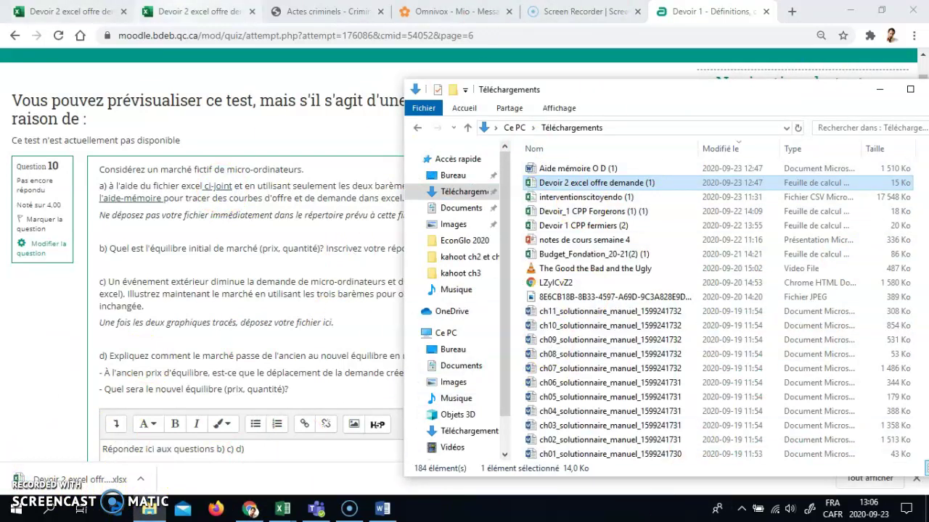
{"action": "left_click", "coordinate": [196, 11]}
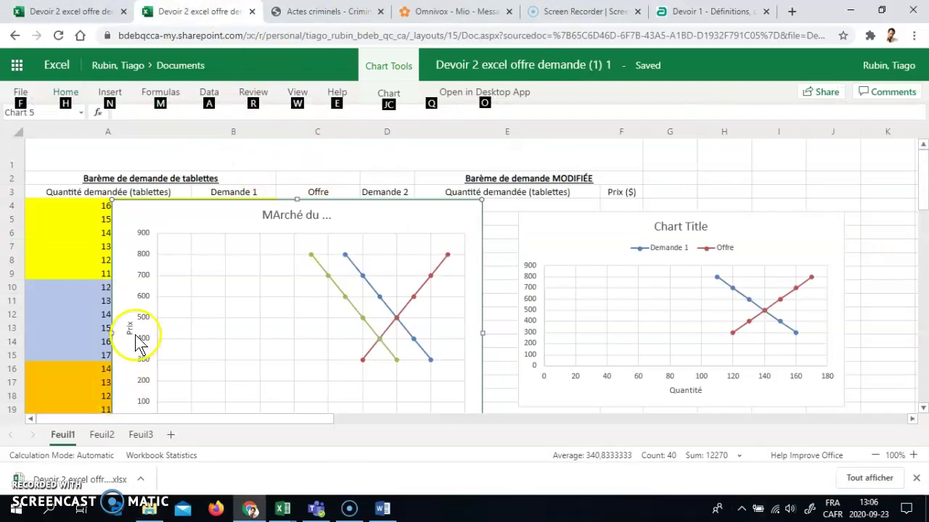
Step: Move the MArché du ... chart to the upper right, clear of the tables
{"action": "left_click", "coordinate": [455, 155]}
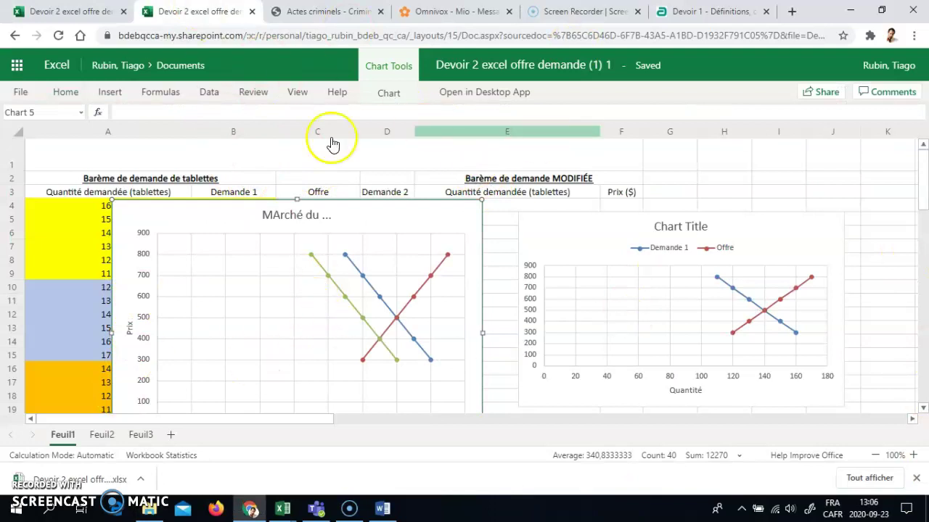
{"action": "left_click_drag", "start_coordinate": [171, 206], "coordinate": [661, 177]}
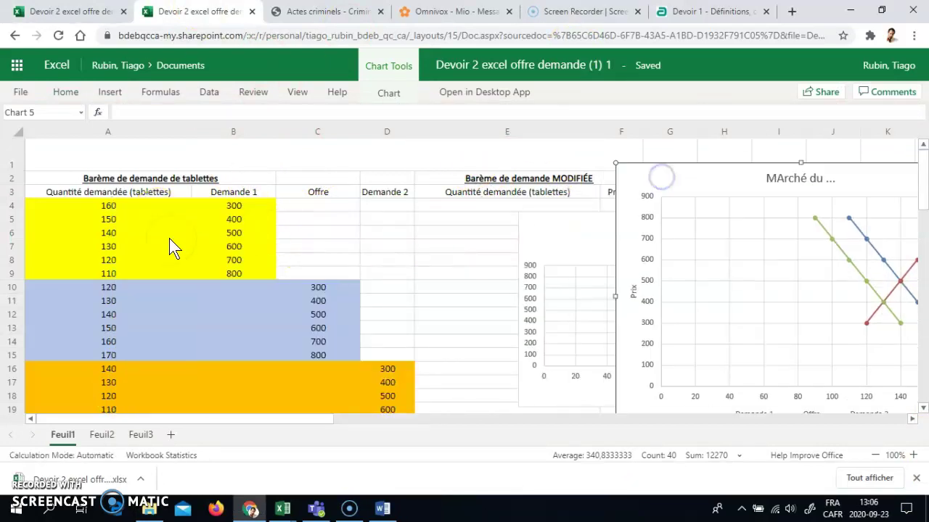
{"action": "scroll", "coordinate": [384, 274], "scroll_direction": "down", "scroll_amount": 1}
{"action": "scroll", "coordinate": [394, 272], "scroll_direction": "up", "scroll_amount": 1}
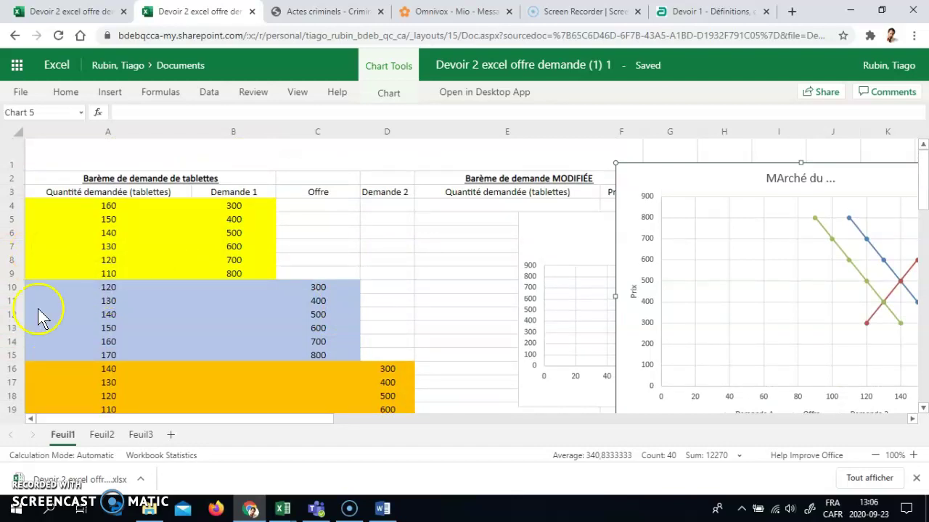
Step: Select the Offre values C10:C15 and the Demande 2 values D16:D21
{"action": "left_click_drag", "start_coordinate": [77, 294], "coordinate": [77, 322]}
{"action": "left_click", "coordinate": [305, 312]}
{"action": "left_click", "coordinate": [320, 286]}
{"action": "left_click_drag", "start_coordinate": [319, 287], "coordinate": [317, 348]}
{"action": "scroll", "coordinate": [254, 285], "scroll_direction": "down", "scroll_amount": 3}
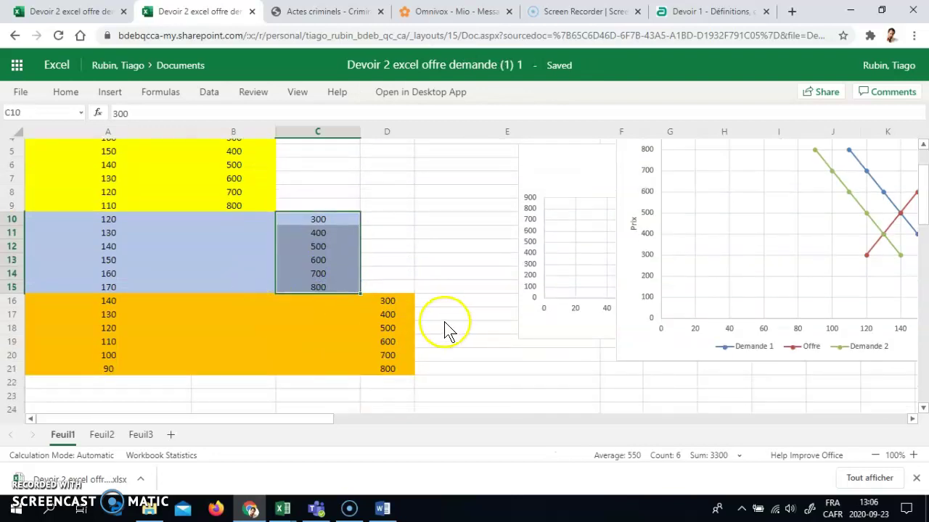
{"action": "left_click_drag", "start_coordinate": [389, 293], "coordinate": [389, 361]}
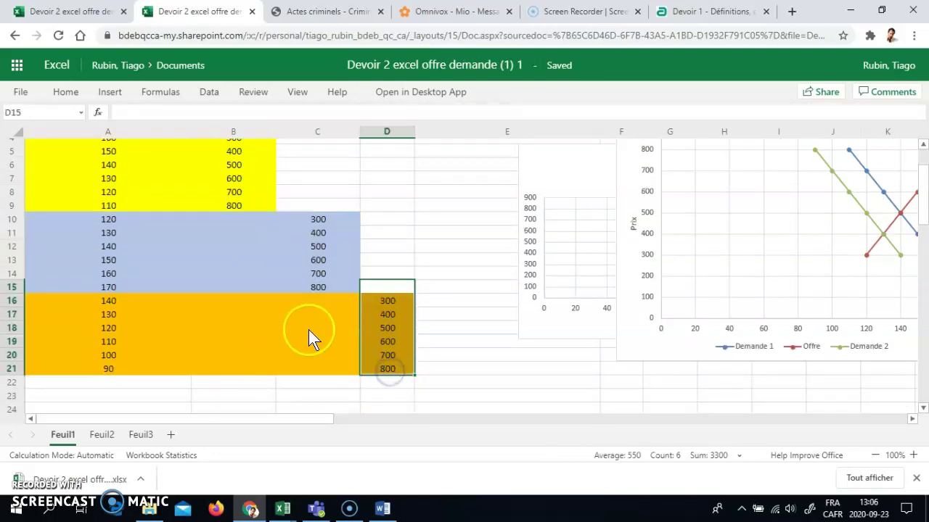
Step: Select the quantities in A4:A21
{"action": "scroll", "coordinate": [144, 267], "scroll_direction": "up", "scroll_amount": 3}
{"action": "mouse_move", "coordinate": [93, 205]}
{"action": "left_mouse_down"}
{"action": "mouse_move", "coordinate": [109, 420]}
{"action": "mouse_move", "coordinate": [121, 272]}
{"action": "left_mouse_up"}
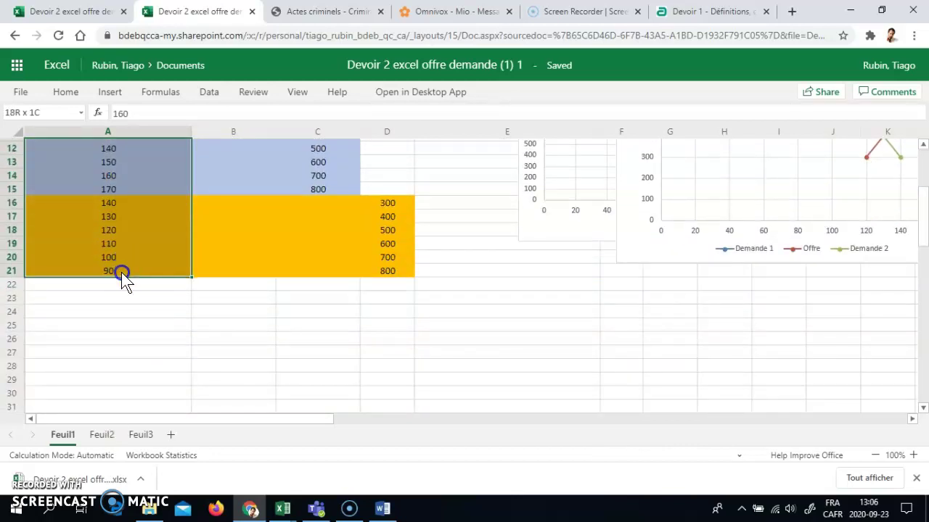
{"action": "scroll", "coordinate": [141, 308], "scroll_direction": "up", "scroll_amount": 5}
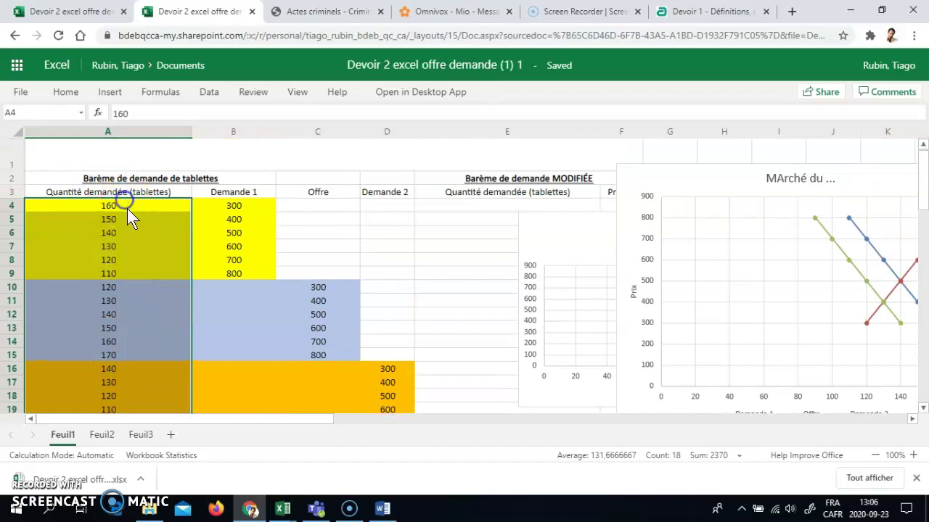
{"action": "left_click_drag", "start_coordinate": [128, 208], "coordinate": [131, 283]}
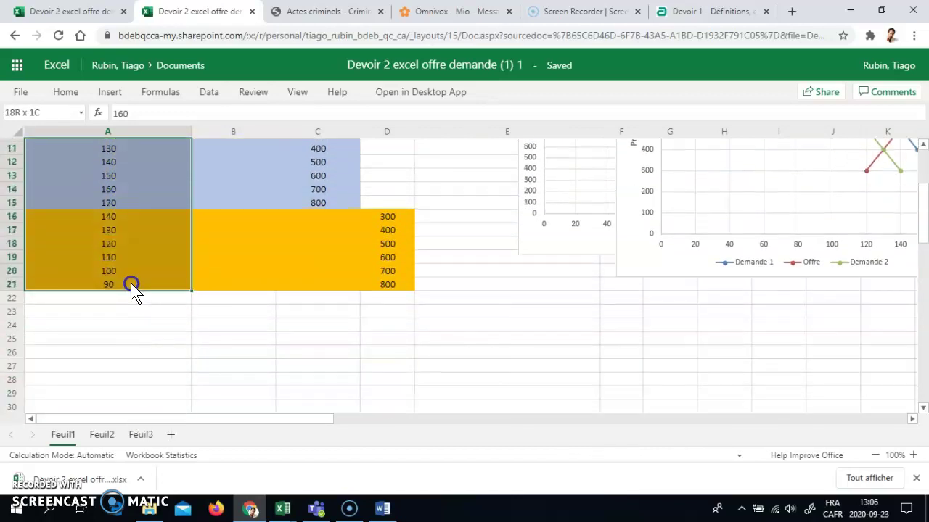
{"action": "scroll", "coordinate": [283, 341], "scroll_direction": "up", "scroll_amount": 4}
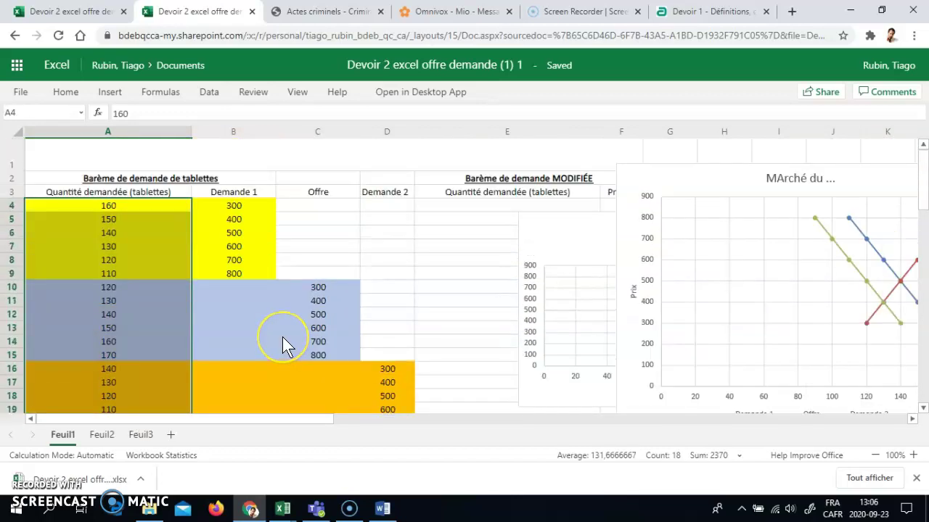